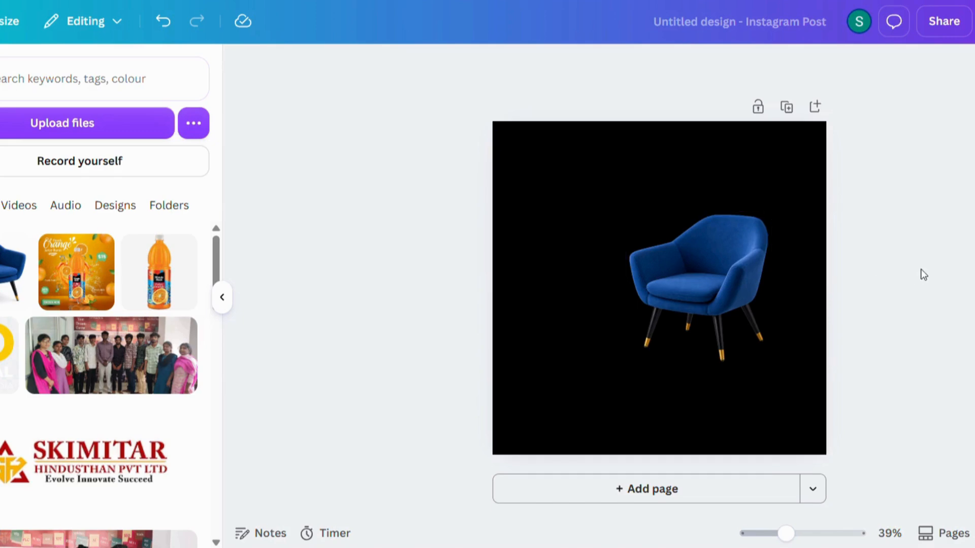
Add a plain ellipse from Recently used and fill it with custom colour #F3A73F.
left_click(1, 127)
left_click(191, 167)
left_click(11, 138)
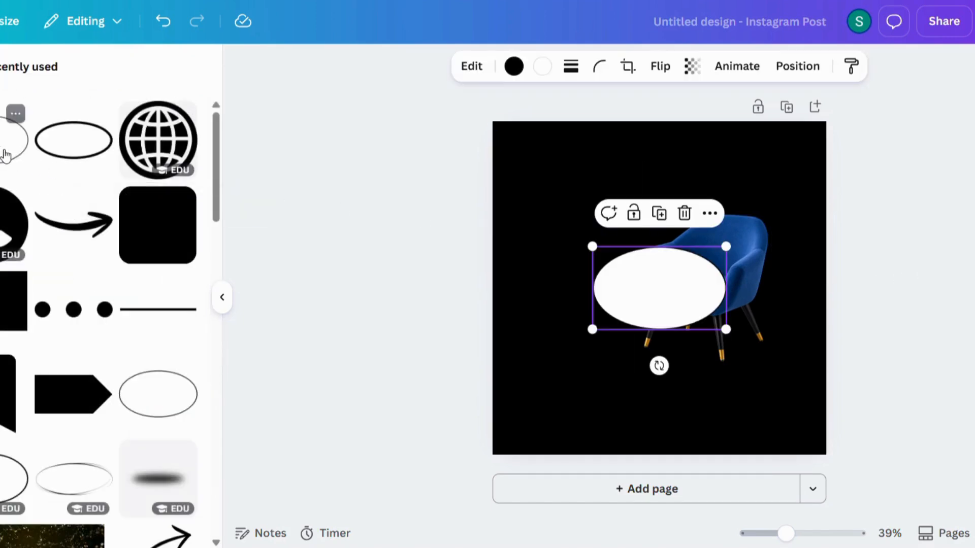
left_click(539, 69)
left_click(7, 181)
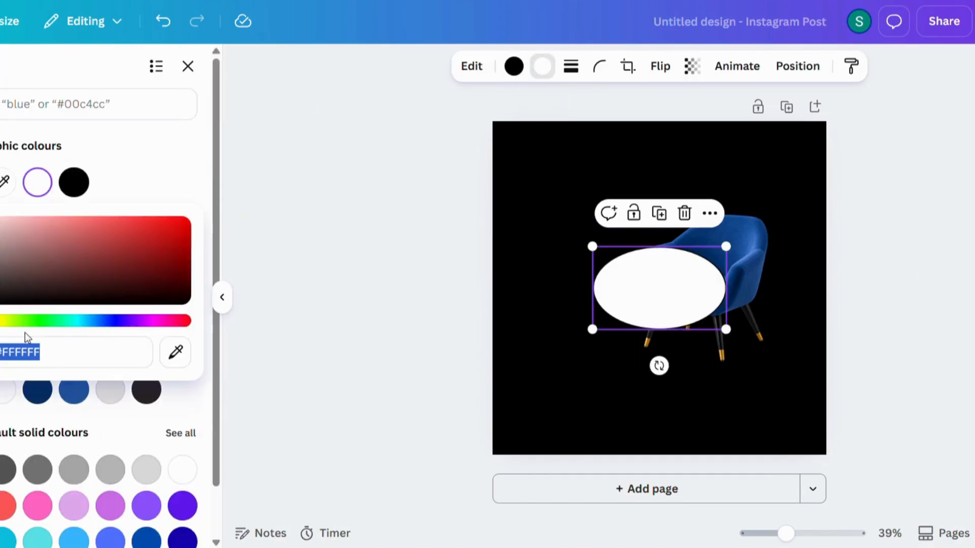
type("#F3A73F")
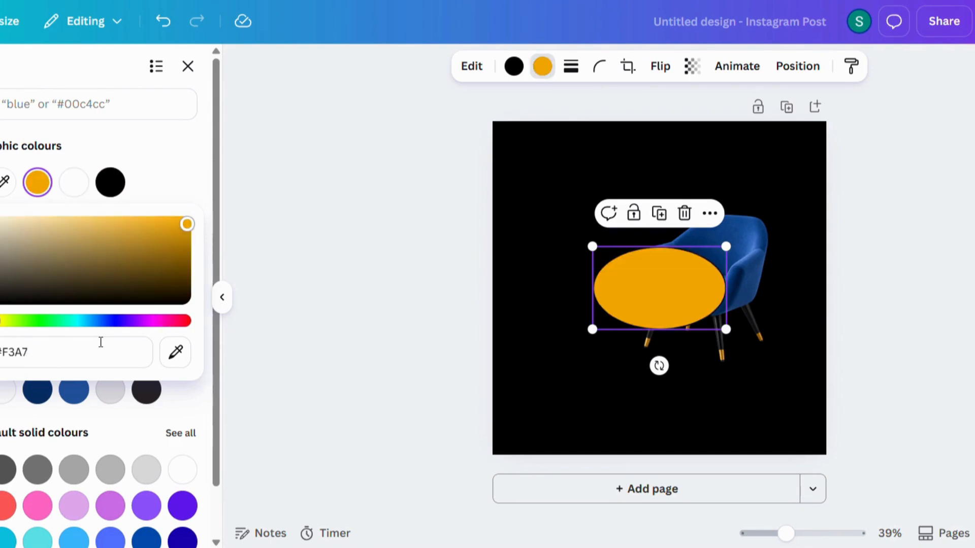
Enlarge the orange ellipse and move it up-left beside the blue chair.
left_click(900, 269)
left_click(645, 279)
left_click_drag(592, 248, 566, 229)
left_click_drag(659, 300, 620, 264)
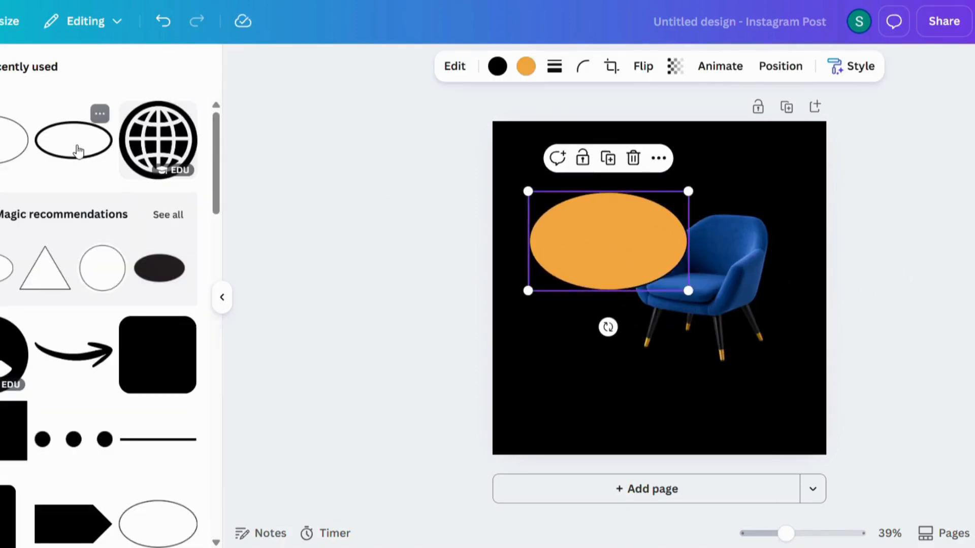
Add an outline ellipse, fit it around the chair legs, and move the orange ellipse inside it.
left_click(76, 147)
left_click_drag(665, 292, 713, 336)
left_click_drag(637, 298, 594, 276)
left_click_drag(670, 320, 681, 326)
left_click_drag(629, 246, 682, 307)
Use Layer > Bring to front so the chair sits above both ellipses.
right_click(733, 262)
mouse_move(801, 215)
left_click(655, 216)
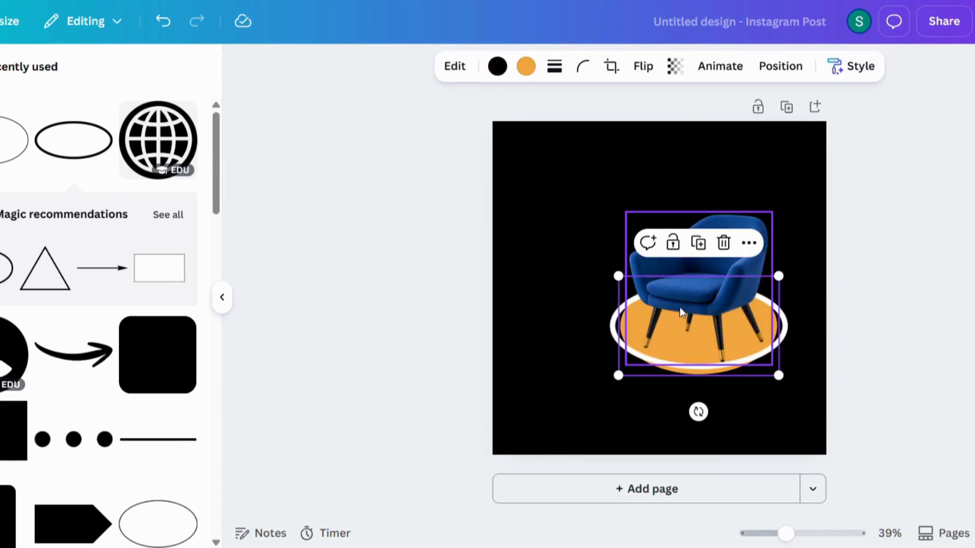
right_click(772, 376)
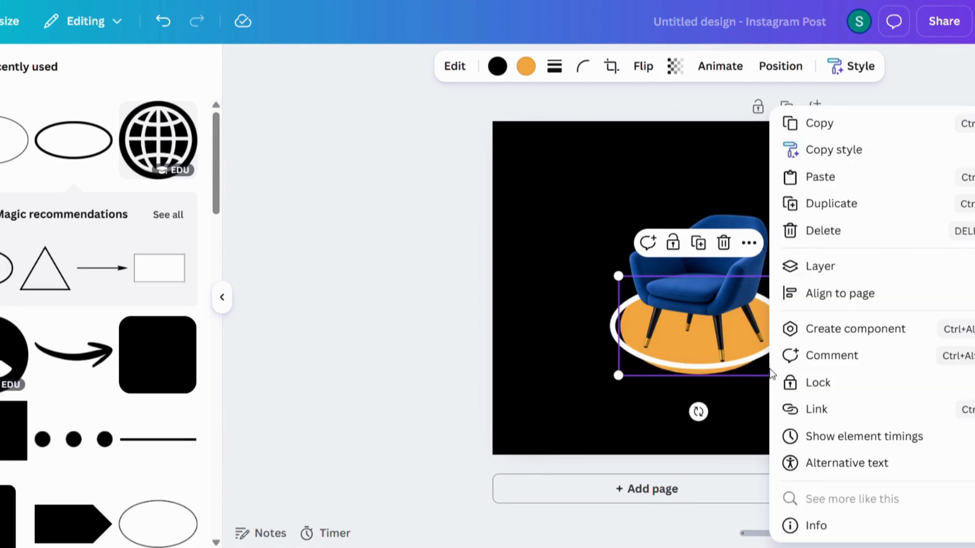
mouse_move(808, 275)
left_click(733, 269)
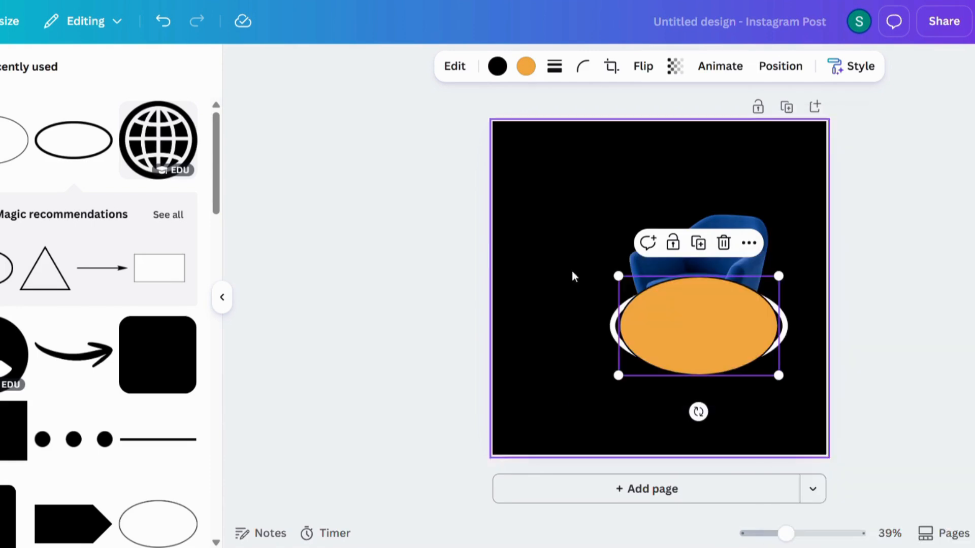
left_click_drag(715, 322, 716, 322)
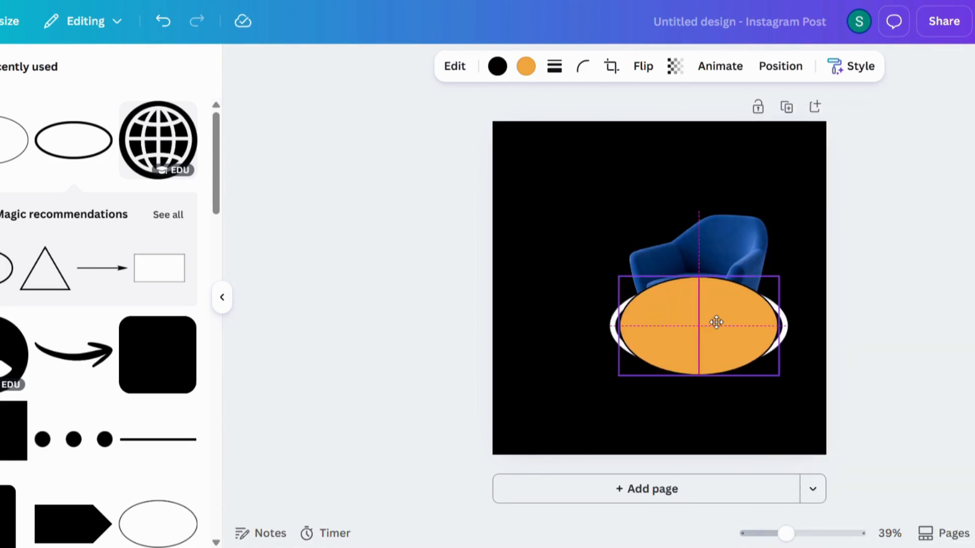
left_click(735, 242)
right_click(736, 242)
mouse_move(811, 212)
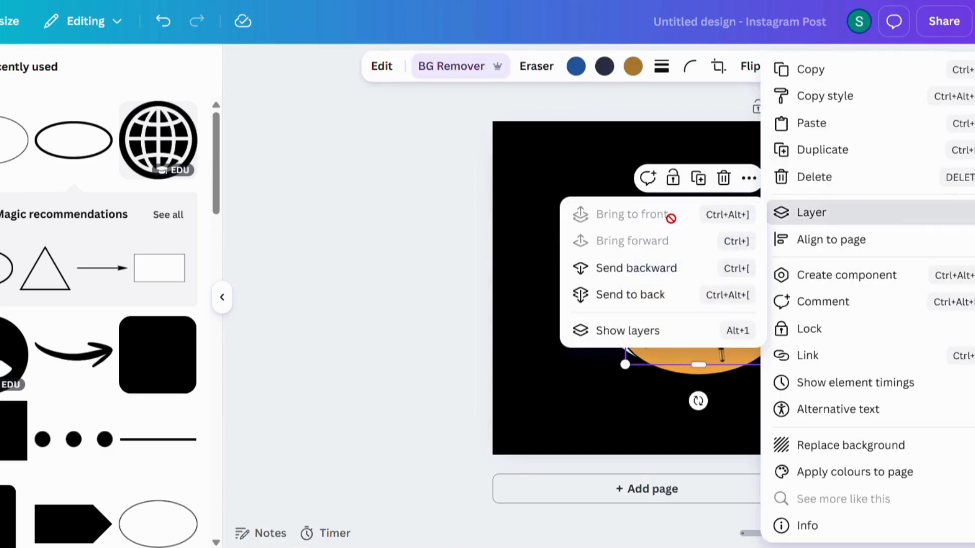
key("Escape")
left_click(870, 305)
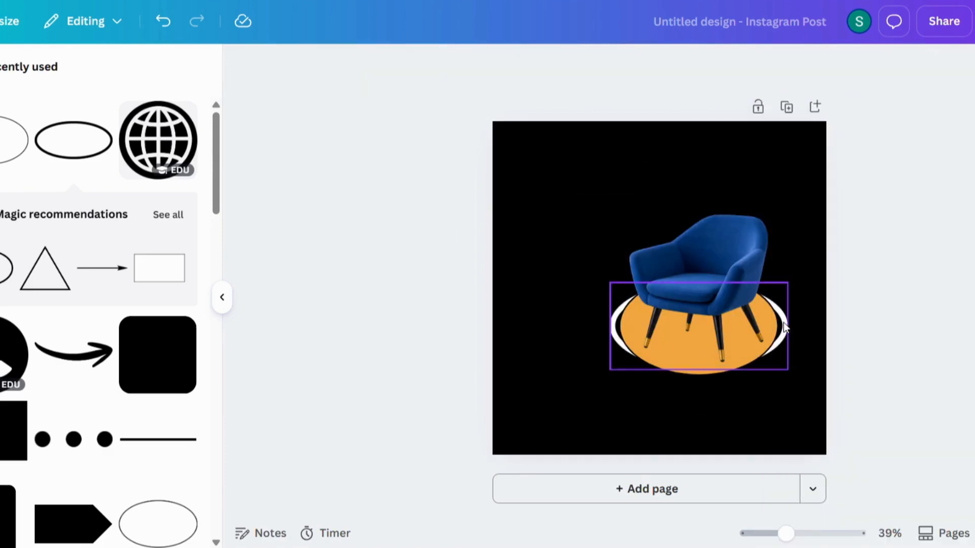
Resize and center the orange ellipse under the chair, then raise the chair slightly.
left_click(784, 328)
left_click_drag(788, 365, 799, 375)
left_click_drag(790, 339, 790, 335)
mouse_move(792, 376)
left_mouse_down()
mouse_move(781, 370)
mouse_move(786, 333)
left_mouse_up()
left_click(738, 296)
left_click_drag(739, 292, 740, 294)
left_click(888, 293)
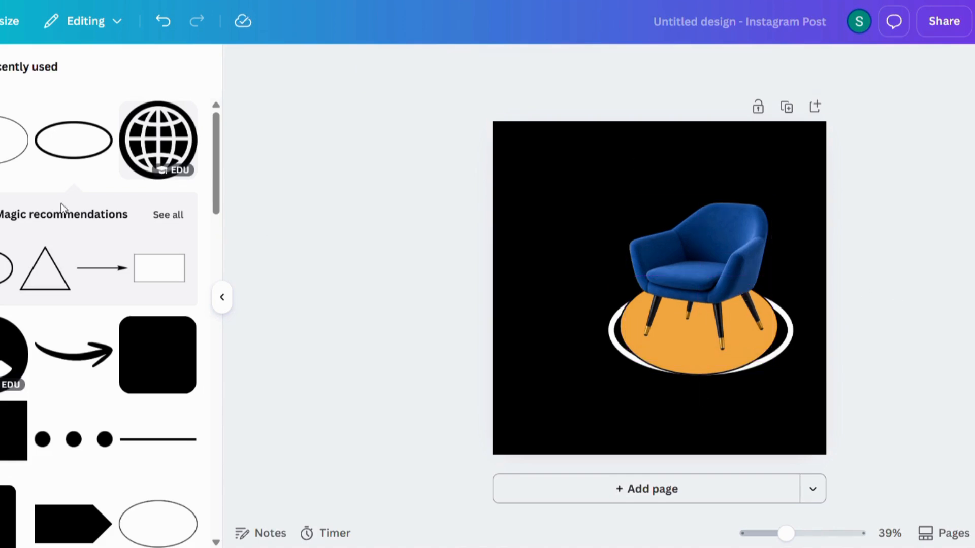
Add a blurred shadow element, check its transparency, and place it under the chair.
scroll(137, 254, "down", 8)
left_click(163, 222)
left_click_drag(633, 285, 660, 323)
left_click(647, 67)
left_click(718, 131)
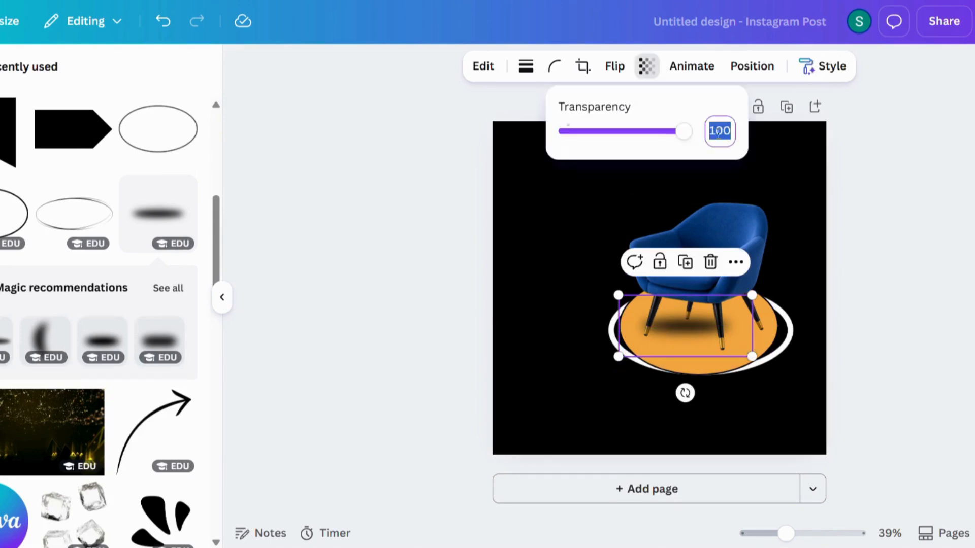
left_click_drag(672, 329, 686, 326)
left_click(960, 249)
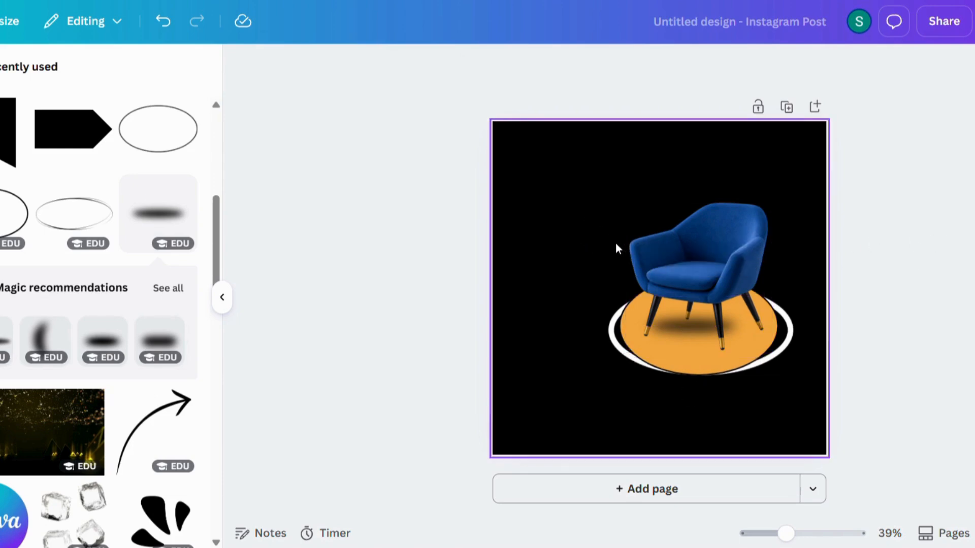
left_click(72, 135)
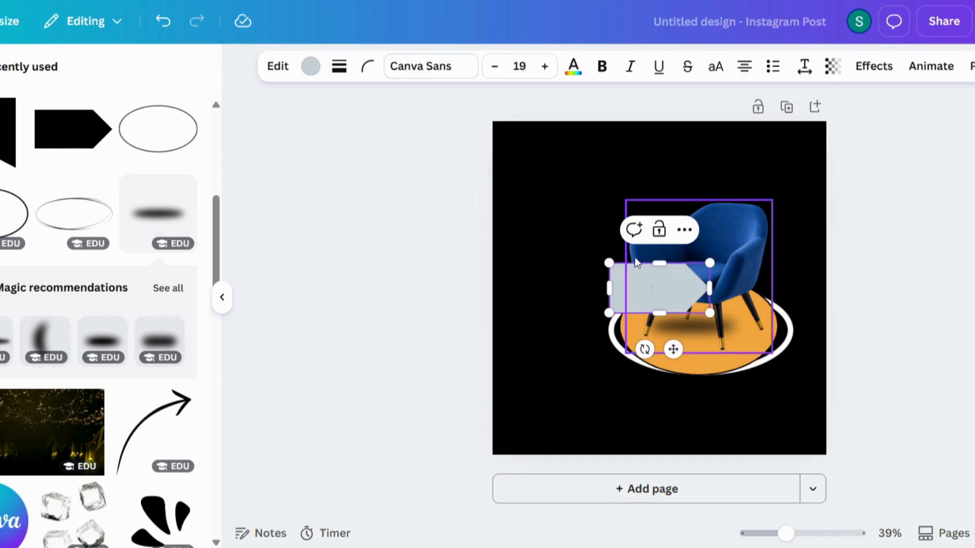
Recolour the arrow shape orange, move it top-left, then delete it.
left_click(923, 202)
left_click(635, 271)
left_click(529, 67)
left_click(1, 240)
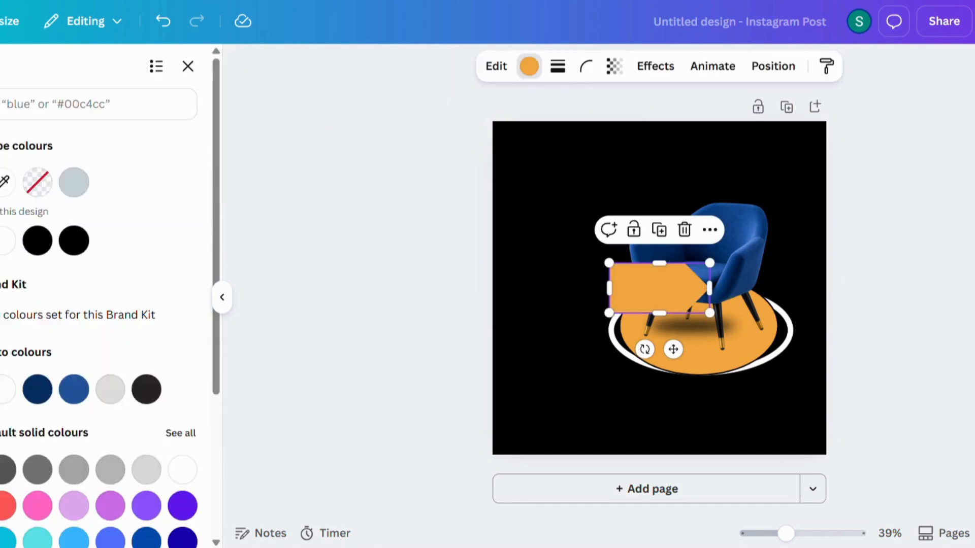
left_click_drag(666, 285, 571, 158)
key("Delete")
Add the tag shape and fill it orange.
scroll(167, 223, "down", 3)
scroll(167, 222, "up", 4)
scroll(168, 222, "up", 3)
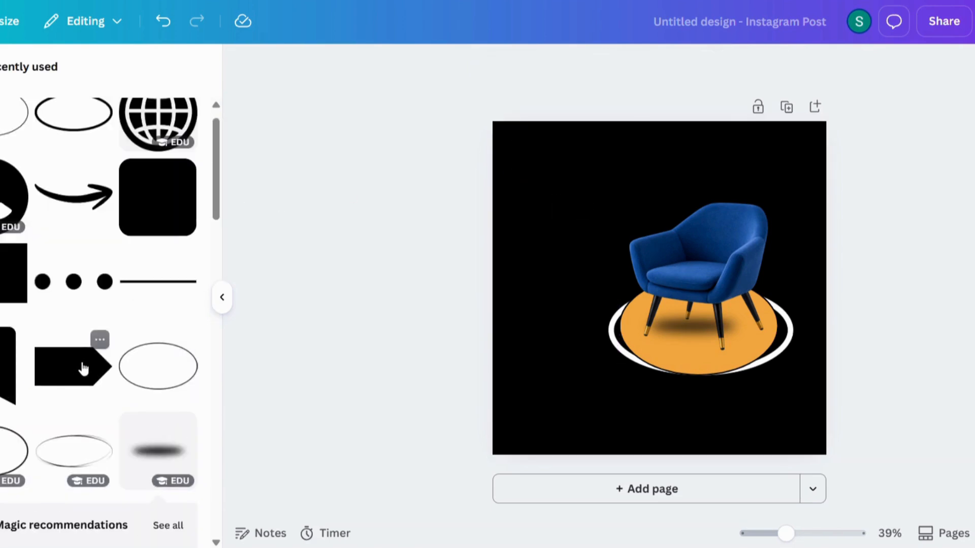
left_click(4, 373)
left_click(647, 278)
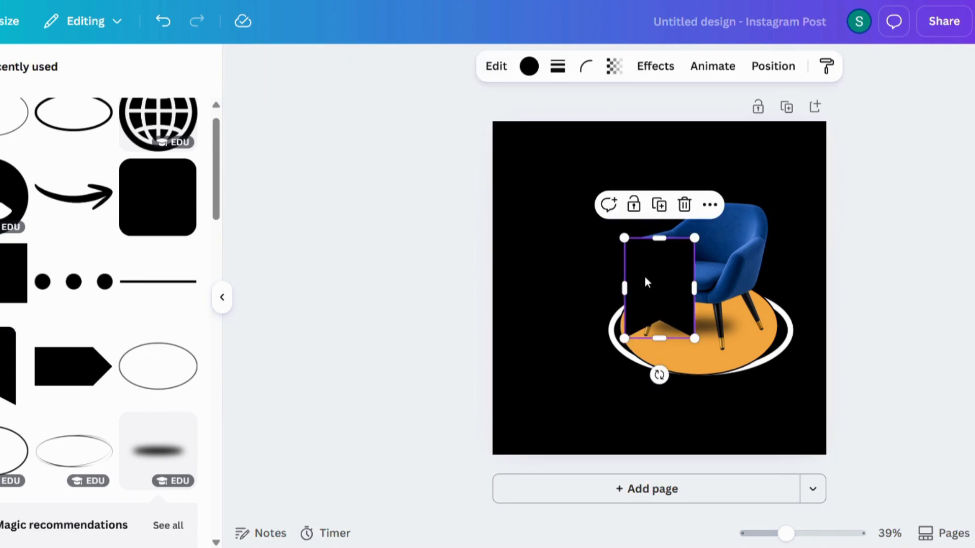
left_click(529, 70)
left_click(3, 240)
left_click(868, 272)
Rotate the tag sideways, move it to the top-left corner, and make it white.
left_click(663, 312)
left_click_drag(659, 374, 742, 286)
left_click_drag(702, 322, 562, 163)
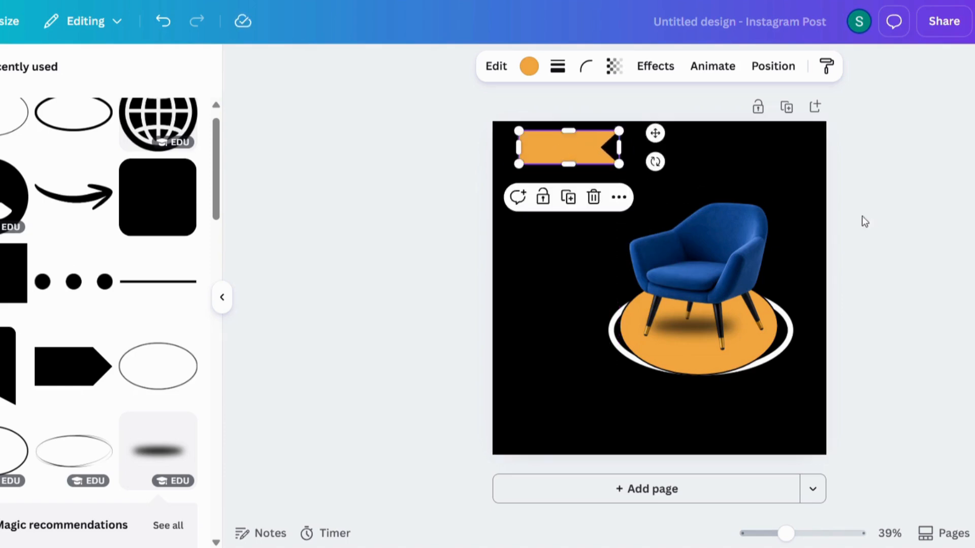
left_click(529, 66)
left_click(939, 195)
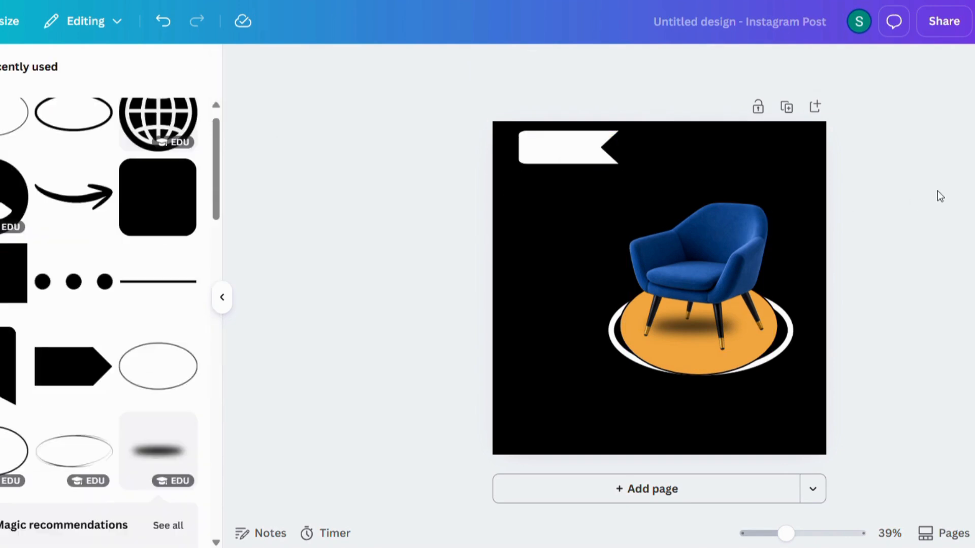
left_click(76, 266)
Replace the heading text with 'Furniture', made uppercase and black.
key("BackSpace")
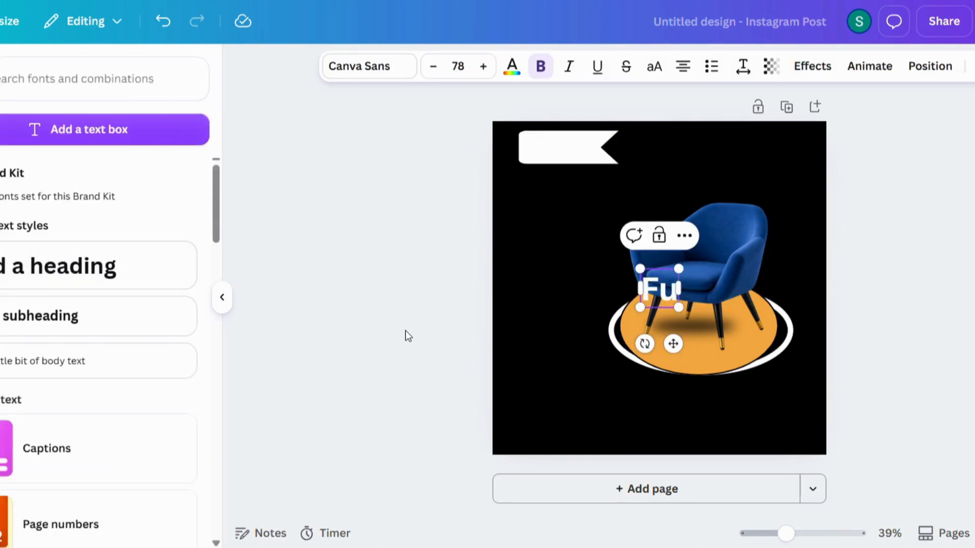
type("Furniture")
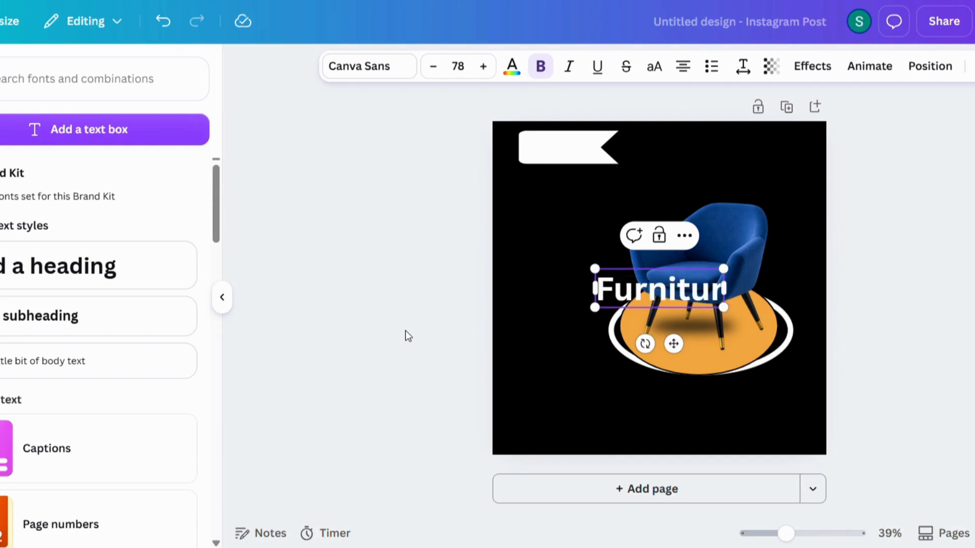
left_click(826, 232)
left_click(663, 288)
left_click(654, 66)
left_click(922, 232)
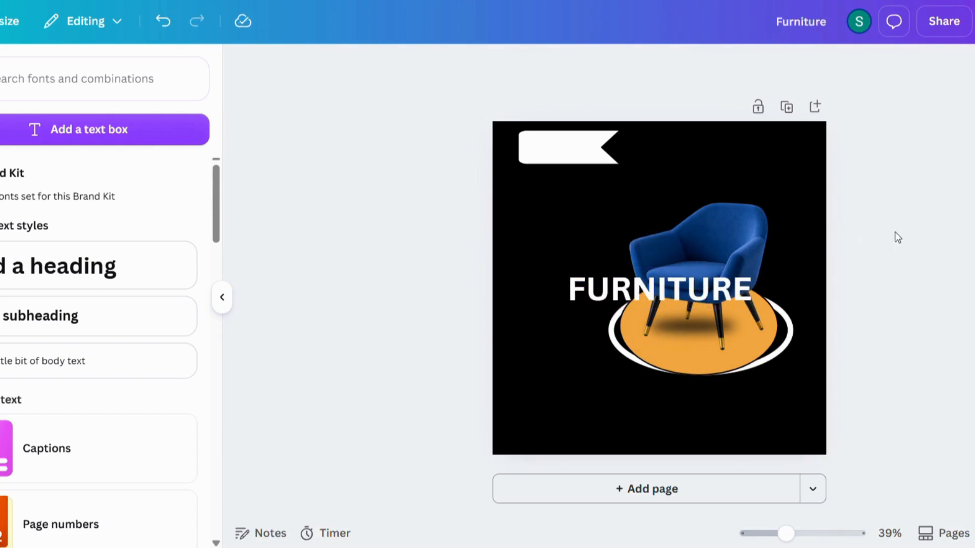
left_click(621, 290)
left_click(512, 66)
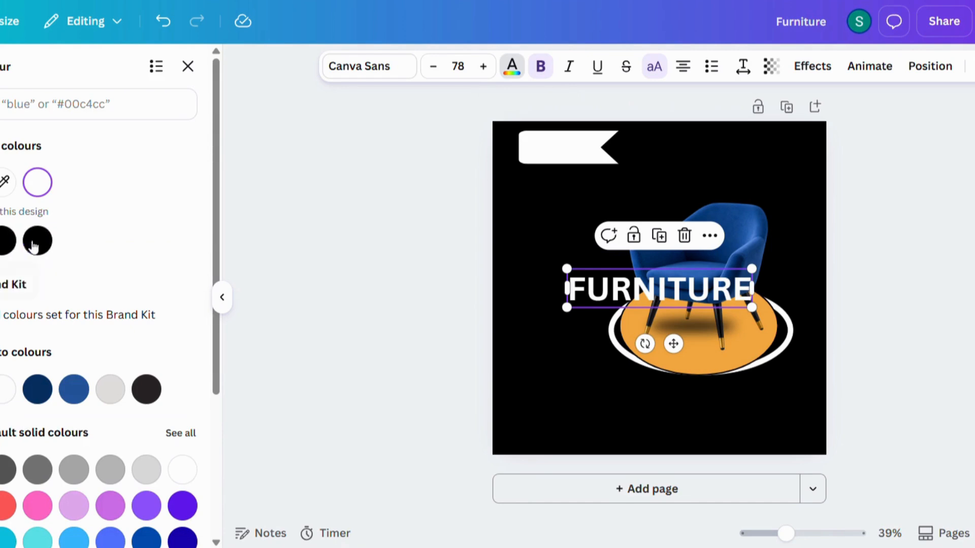
left_click(7, 239)
left_click(942, 258)
Shrink FURNITURE to size 38.7 and move it onto the white banner.
left_click(577, 278)
left_click_drag(567, 269, 594, 275)
left_click_drag(687, 344, 619, 207)
left_click_drag(525, 137, 570, 148)
left_click_drag(642, 207, 598, 190)
left_click_drag(523, 129, 547, 135)
left_click_drag(609, 98, 582, 99)
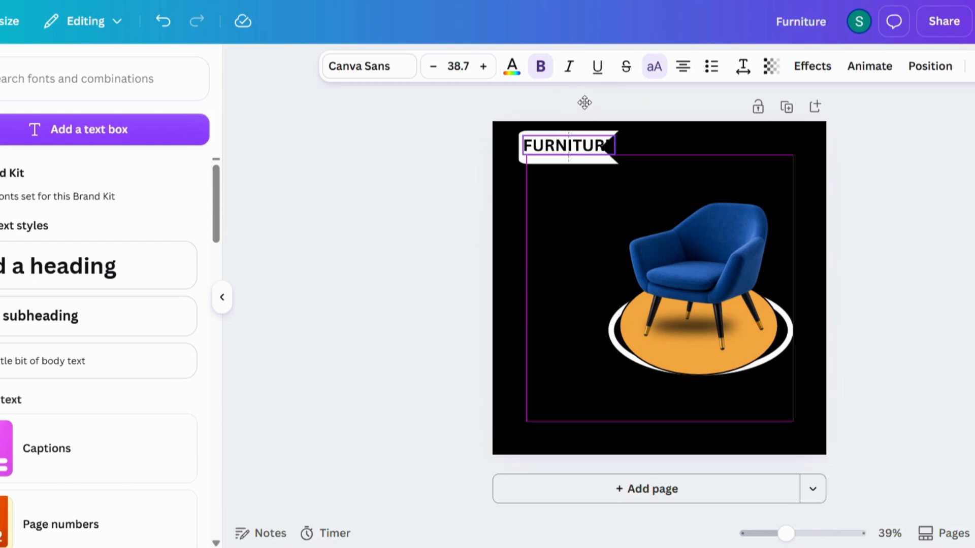
Widen the white flag and shift it left to fit FURNITURE, enlarging the text slightly.
left_click(573, 159)
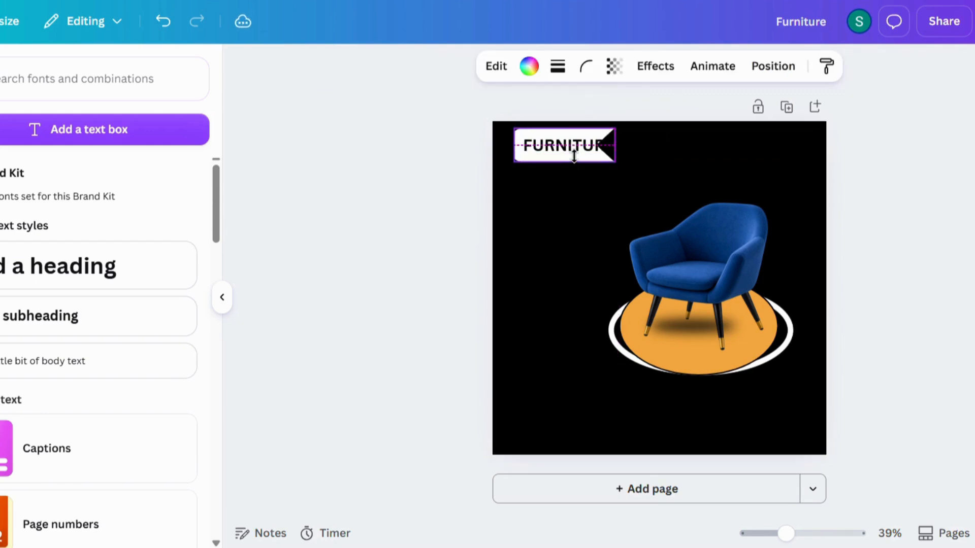
left_click_drag(615, 144, 633, 144)
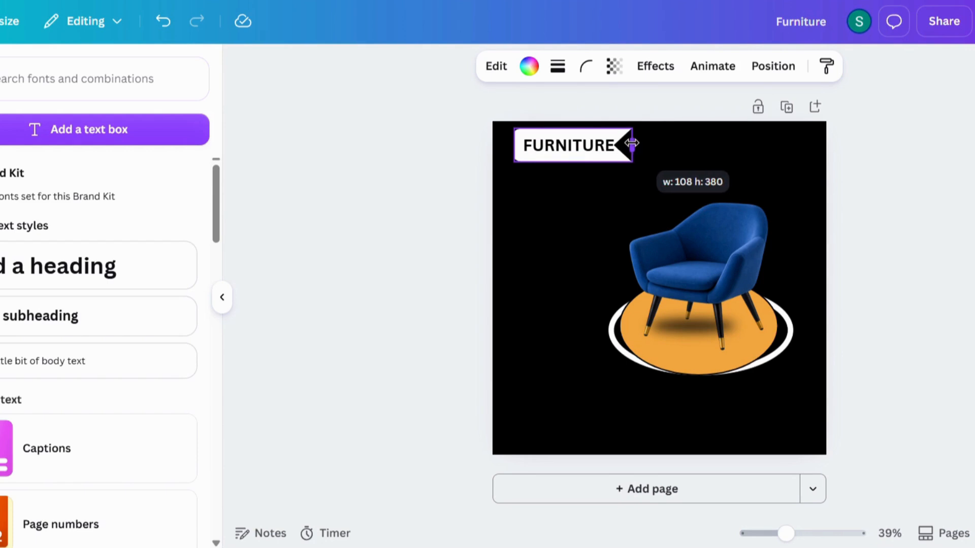
left_click(592, 146)
left_click_drag(522, 135, 518, 135)
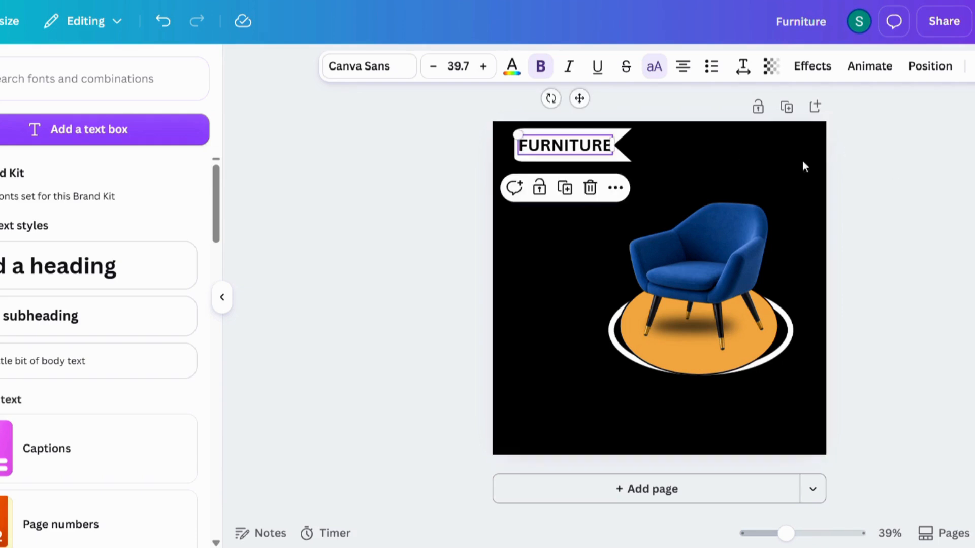
left_click(509, 131)
left_click(531, 147)
left_click(624, 138)
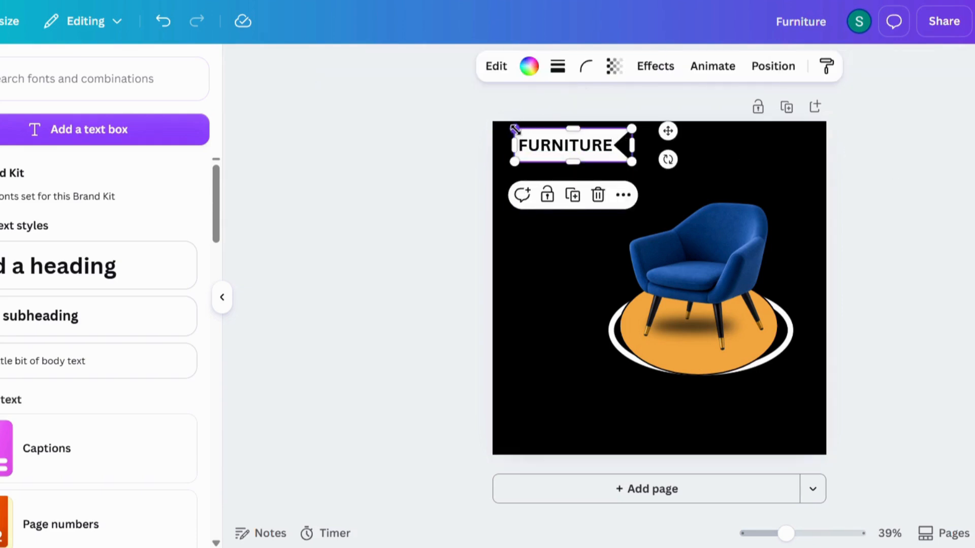
left_click_drag(667, 132, 629, 147)
left_click(584, 146)
left_click(834, 162)
Adjust the flag's top and bottom edges to frame the FURNITURE label.
left_click(576, 152)
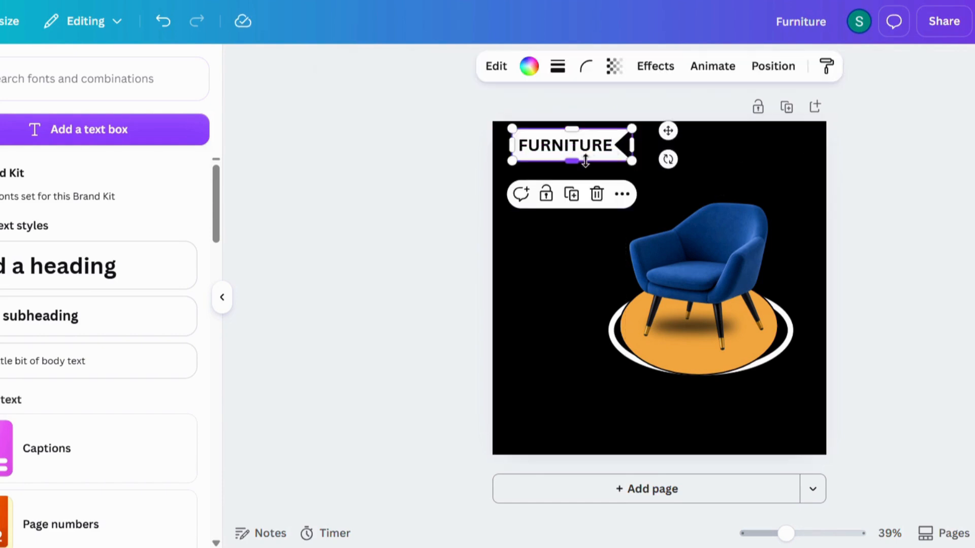
left_click_drag(570, 157, 571, 163)
left_click_drag(571, 129, 573, 130)
left_click(572, 131)
left_click(591, 158)
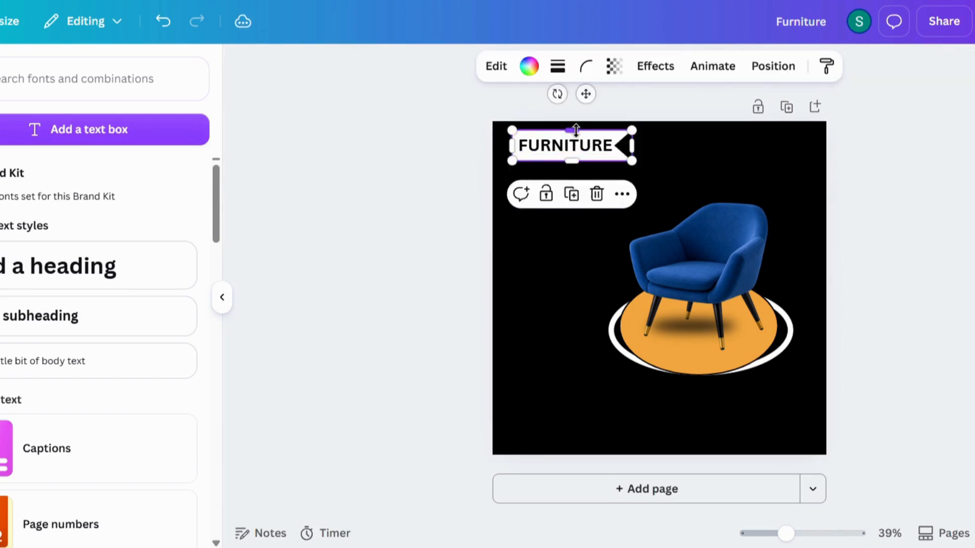
left_click(894, 181)
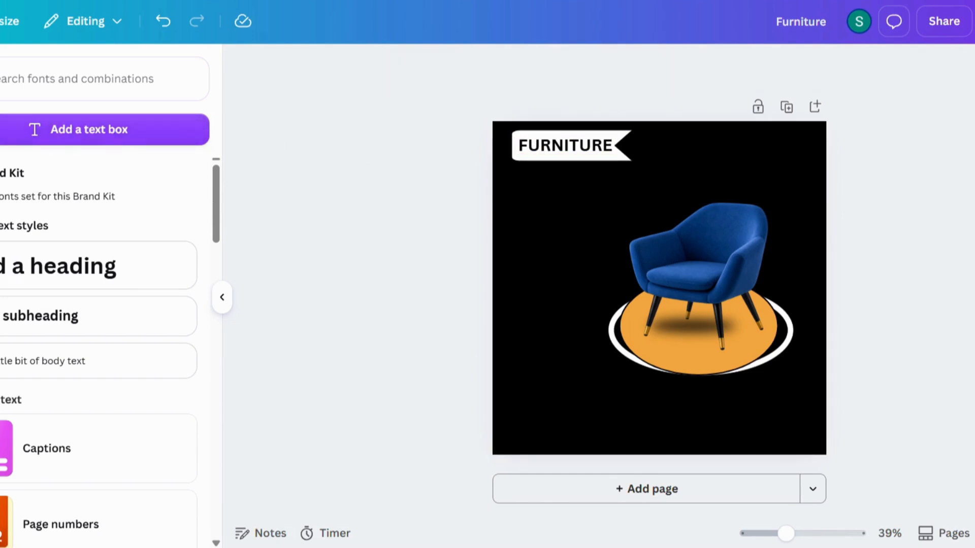
Add a pentagon arrow, colour it orange, and stretch it under FURNITURE.
scroll(135, 181, "up", 1)
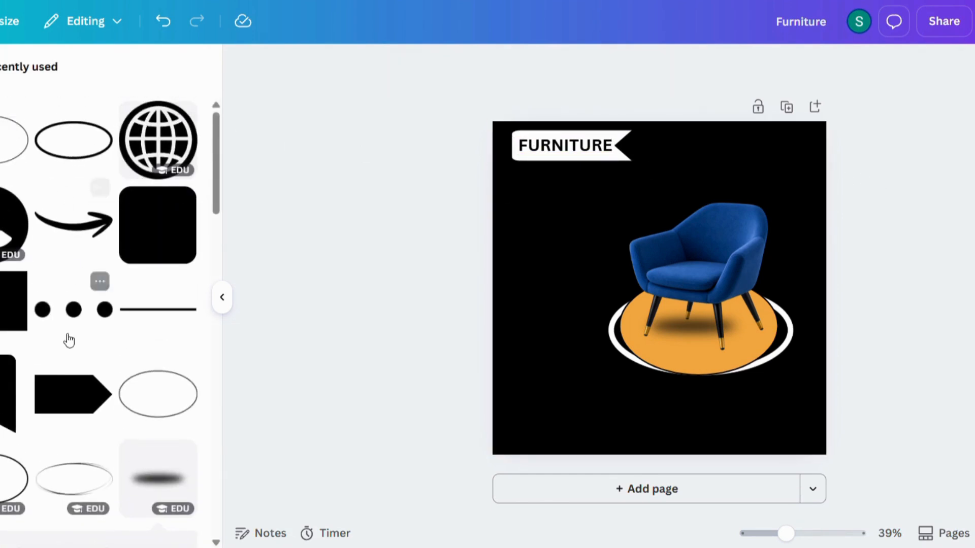
left_click(76, 392)
left_click(658, 287)
left_click(528, 66)
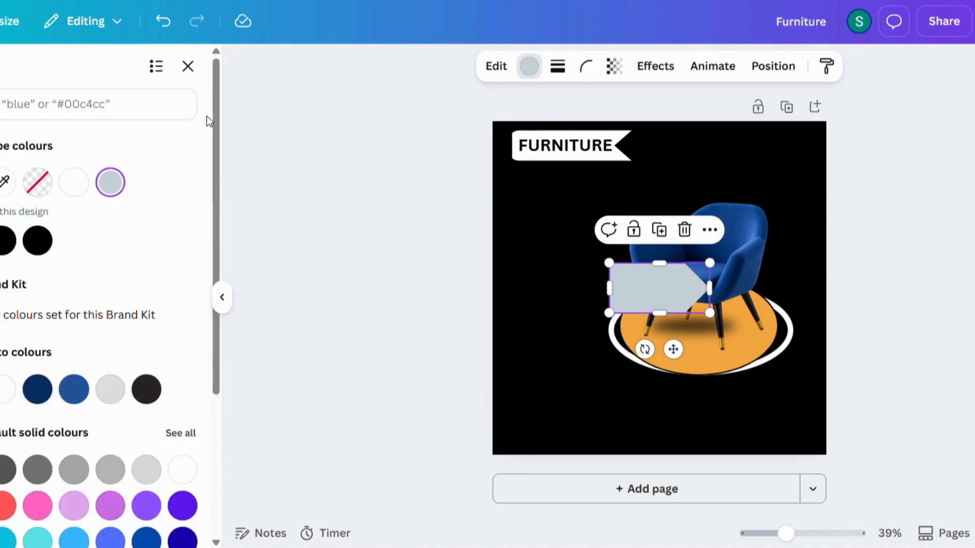
left_click(1, 240)
left_click(905, 254)
left_click_drag(664, 291, 683, 190)
left_click(599, 252)
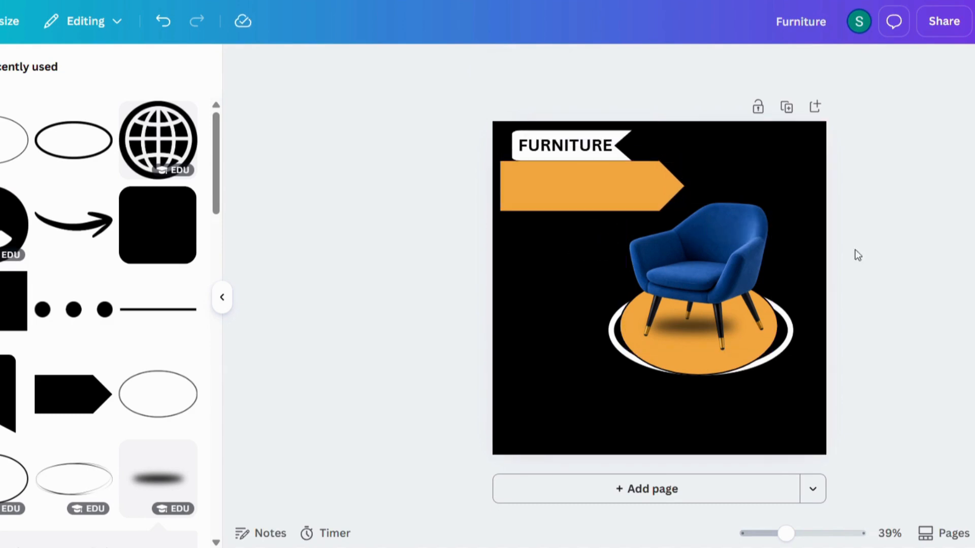
Group the chair with its podium and resize and reposition the group.
left_click_drag(779, 339, 783, 343)
left_click(652, 166)
left_click_drag(608, 200, 645, 234)
left_click_drag(715, 294, 705, 279)
left_click_drag(634, 219, 622, 206)
left_click_drag(710, 288, 719, 307)
left_click_drag(630, 226, 620, 213)
left_click_drag(740, 327, 746, 322)
left_click_drag(631, 212, 620, 201)
left_click_drag(680, 269, 682, 273)
left_click(921, 279)
Ungroup the chair, then enlarge the orange ellipse and move it right and down.
left_click(761, 328)
left_click(659, 181)
left_click(909, 294)
left_click(750, 367)
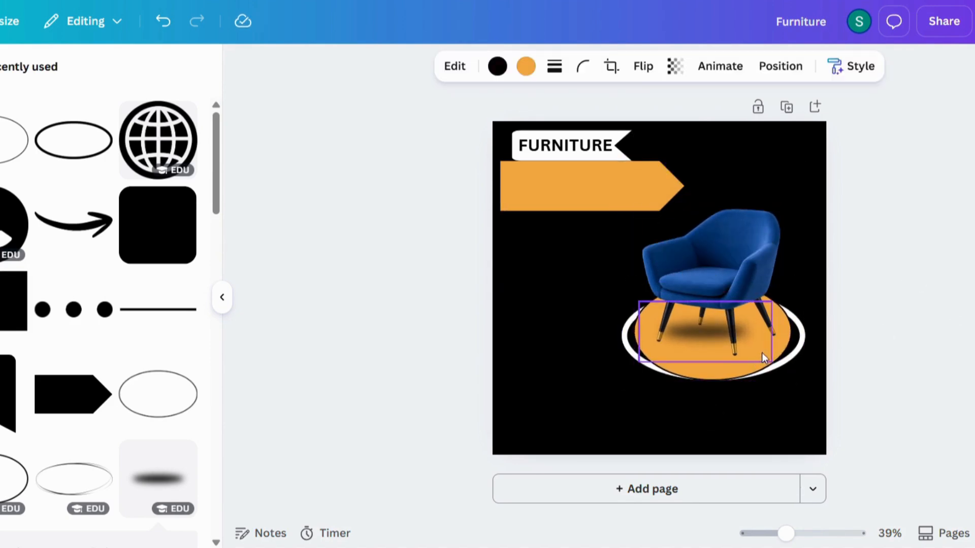
left_click(890, 309)
left_click(695, 335)
left_click_drag(633, 282, 621, 274)
left_click_drag(698, 378, 706, 382)
Regroup the chair with the ellipse, shrink it up-left, and nudge the orange banner right.
left_click(687, 218, "shift")
left_click(662, 169)
mouse_move(622, 205)
left_mouse_down()
mouse_move(612, 196)
mouse_move(630, 216)
left_mouse_up()
left_click_drag(691, 295, 686, 285)
left_click(953, 248)
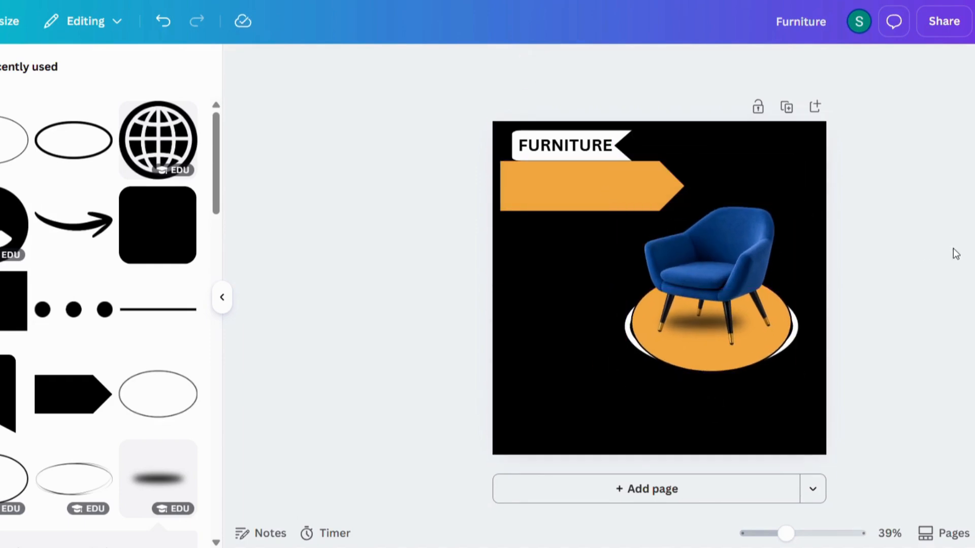
left_click_drag(568, 203, 567, 198)
left_click(908, 192)
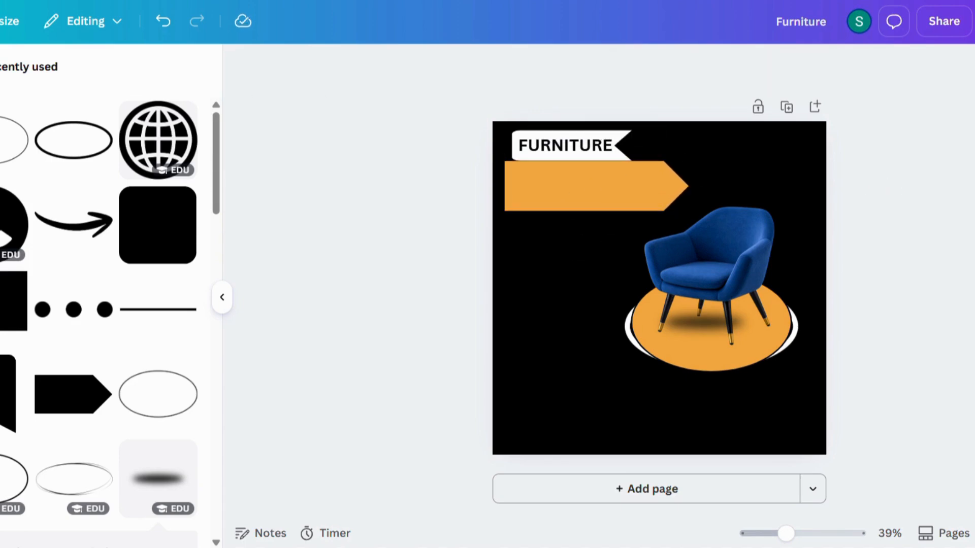
Add a 'Big Sale' heading on the orange banner, uppercase, enlarged to 84.8 and centred.
left_click(91, 266)
type("Big Sale")
key("Escape")
left_click_drag(696, 297, 635, 197)
left_click(654, 66)
left_click(905, 165)
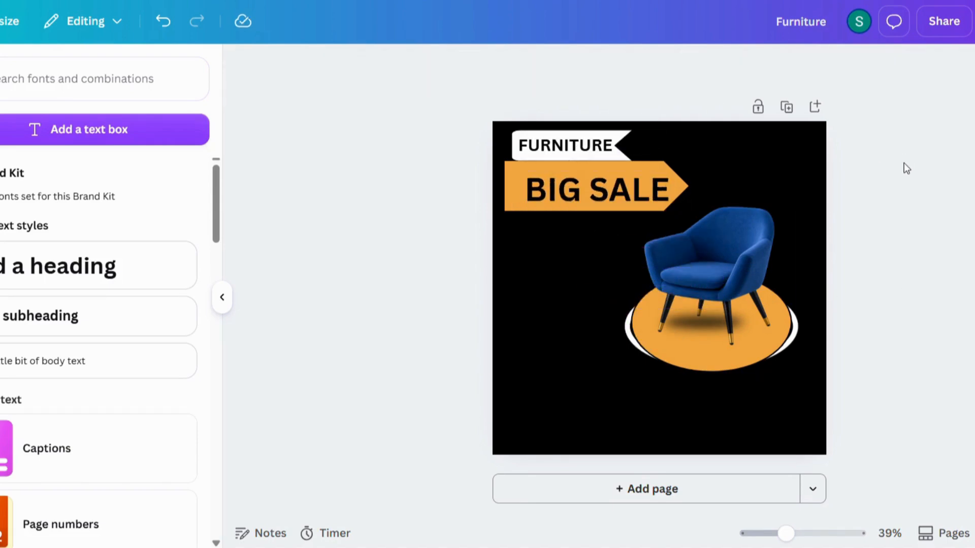
left_click(608, 181)
left_click(782, 169)
left_click(533, 178)
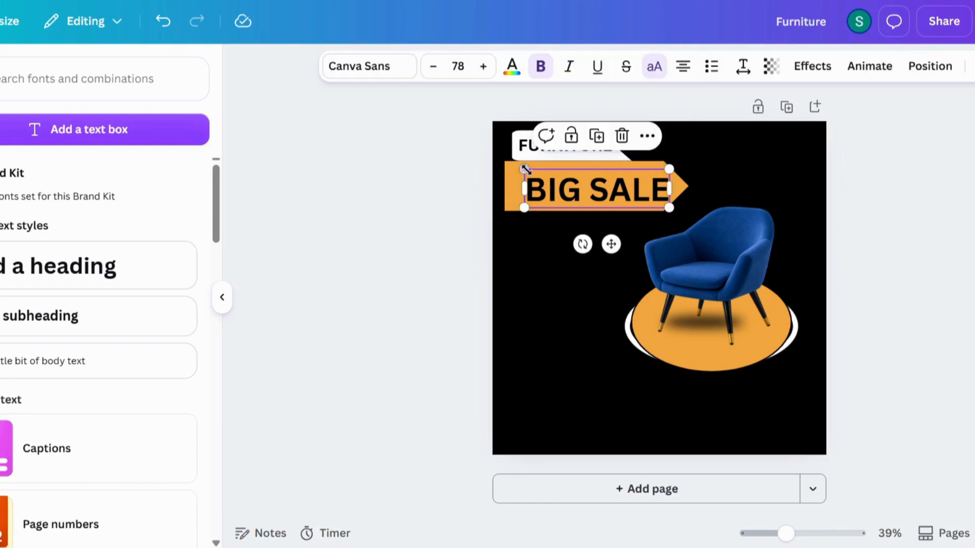
left_click_drag(525, 169, 514, 166)
left_click_drag(618, 184, 615, 183)
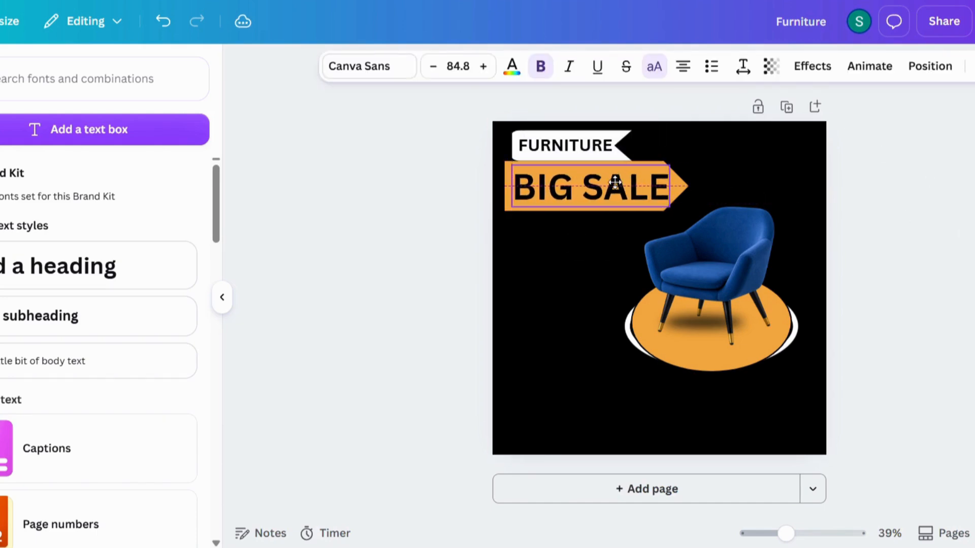
left_click(957, 233)
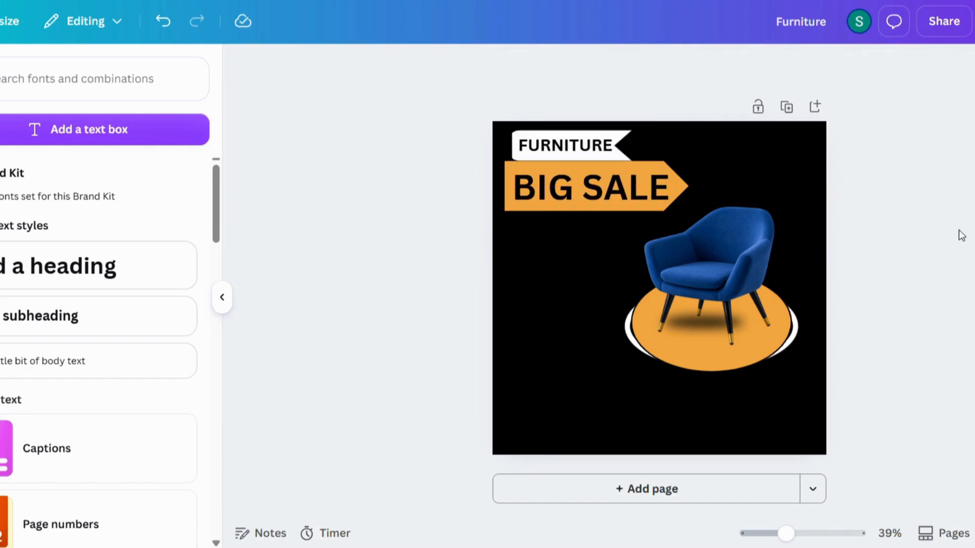
Duplicate the white FURNITURE flag and place the copy below BIG SALE.
left_click(615, 139)
left_click(572, 194)
left_click_drag(610, 170, 567, 272)
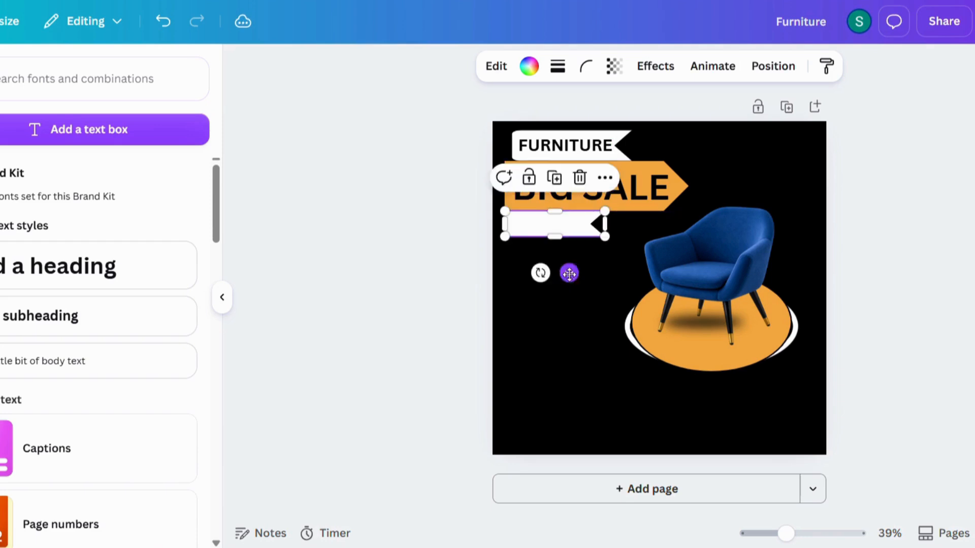
Add a 'This Week' heading on the lower white flag, uppercase and shrunk to 37.4.
left_click(938, 216)
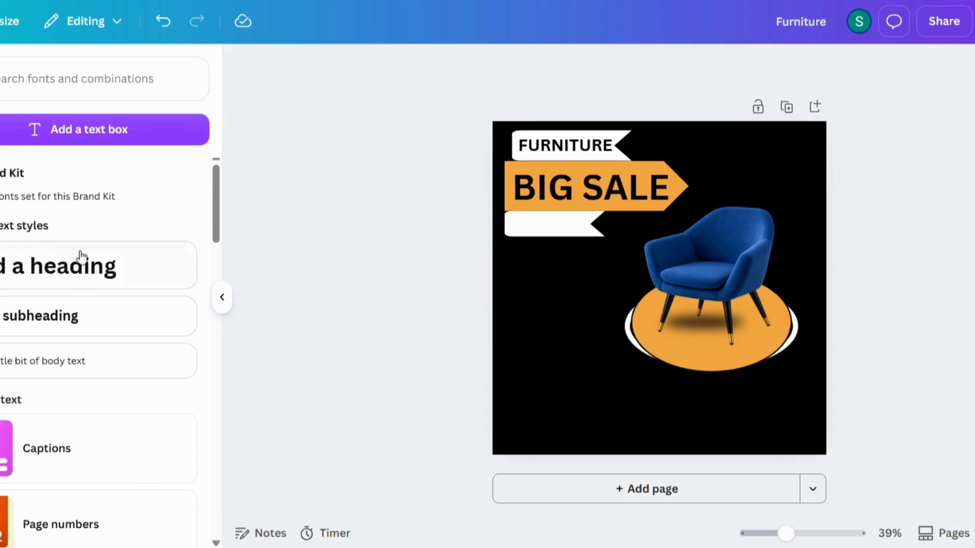
left_click(79, 282)
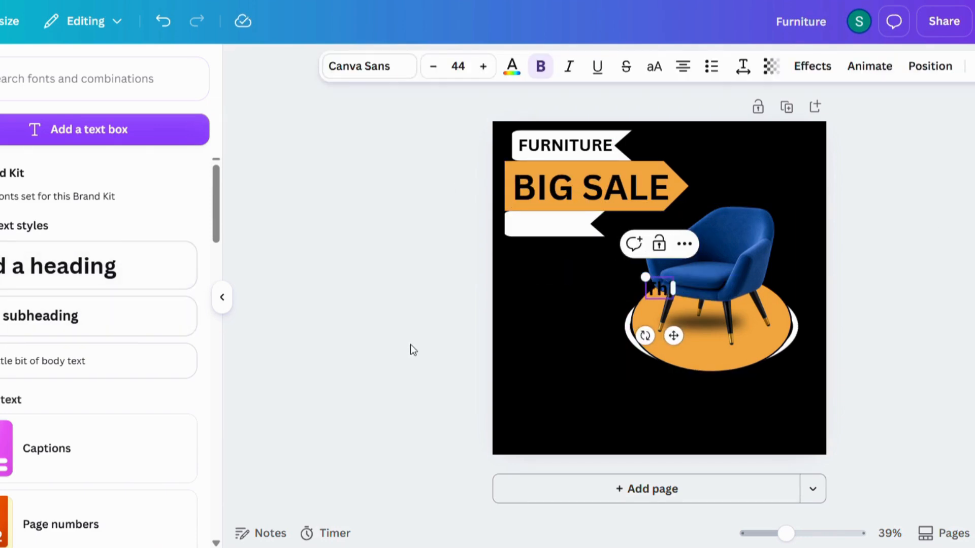
type("This Wee")
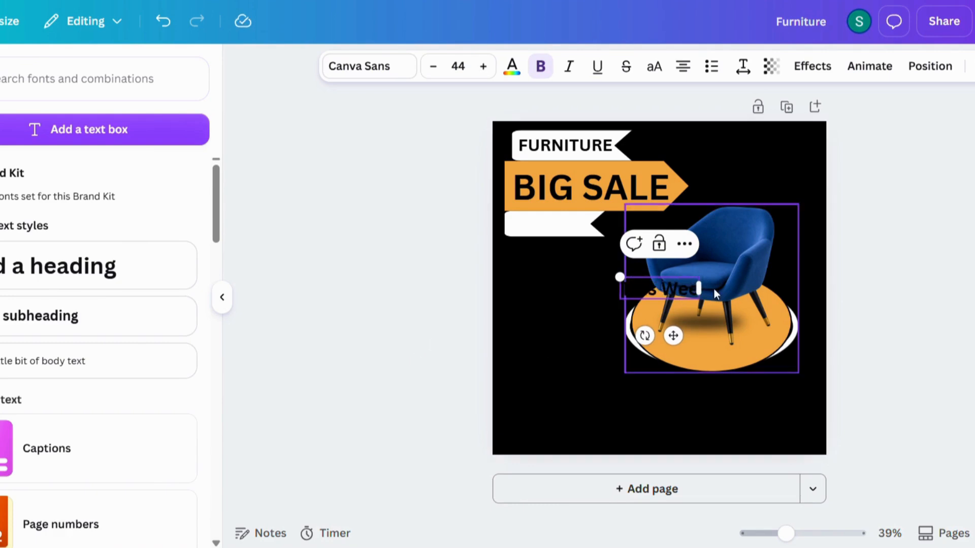
type("k")
left_click(910, 303)
left_click(680, 294)
left_click_drag(673, 336, 567, 271)
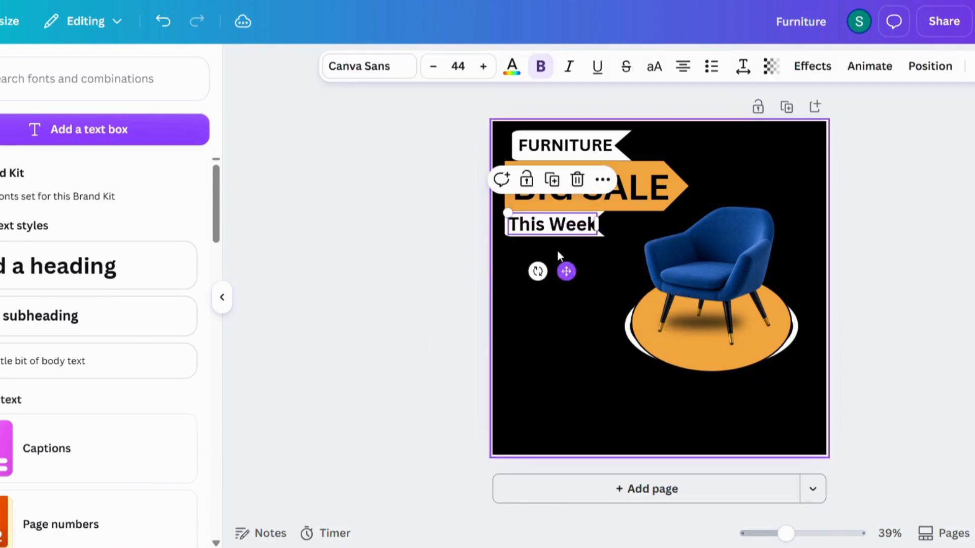
left_click(654, 66)
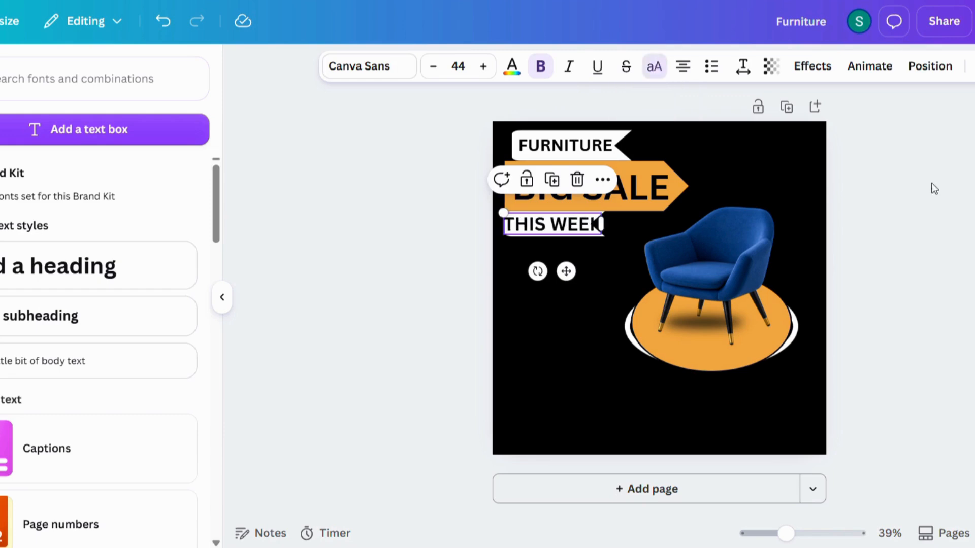
left_click_drag(502, 212, 514, 214)
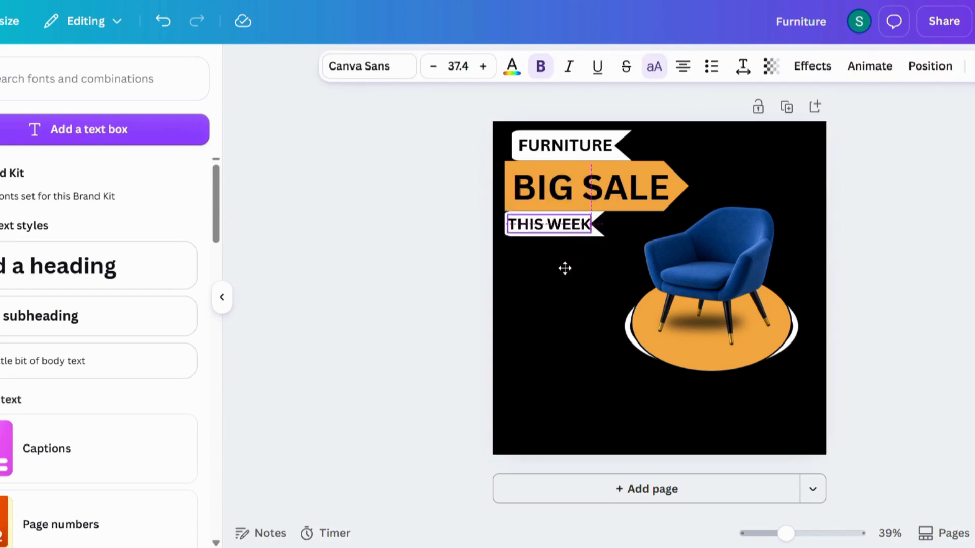
left_click(929, 233)
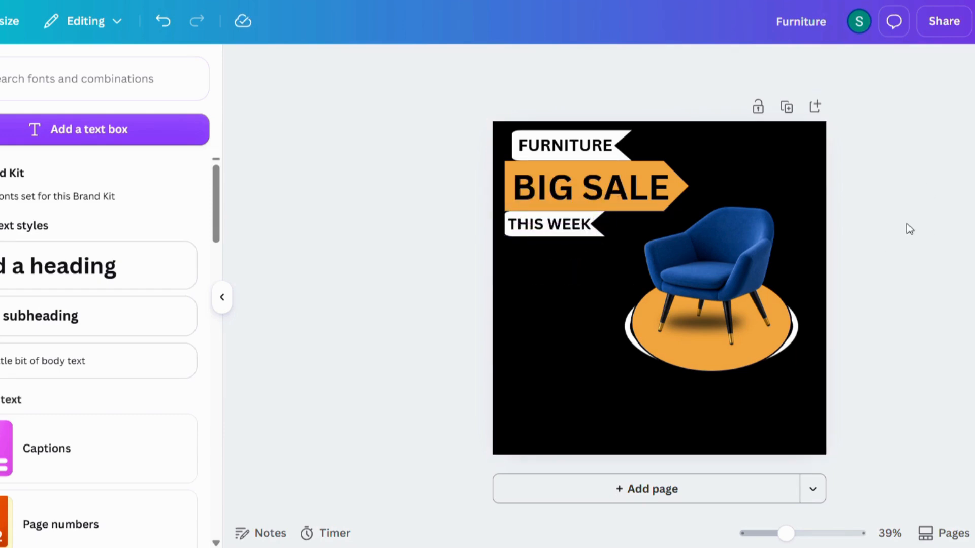
Add a horizontal line from recently used shapes and colour it orange.
left_click(1, 112)
left_click(147, 311)
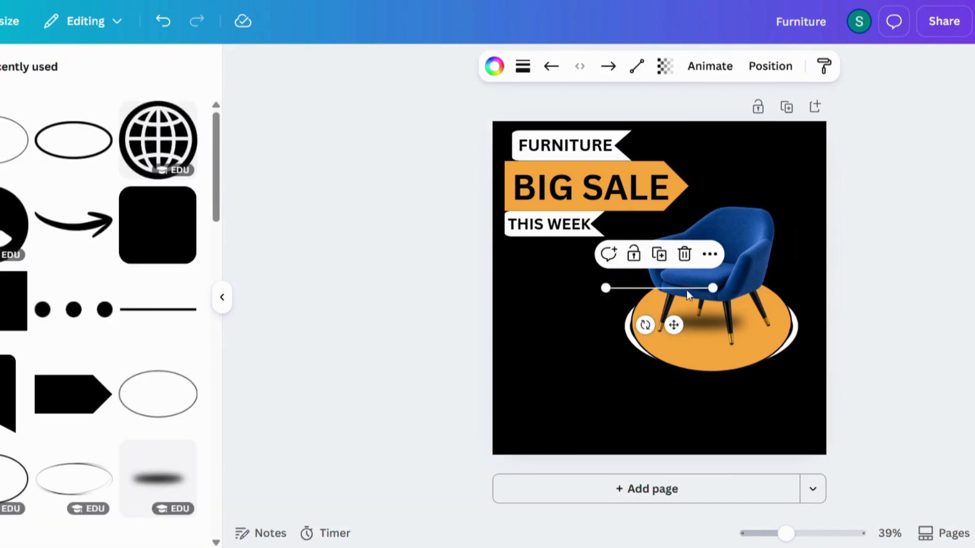
left_click(494, 66)
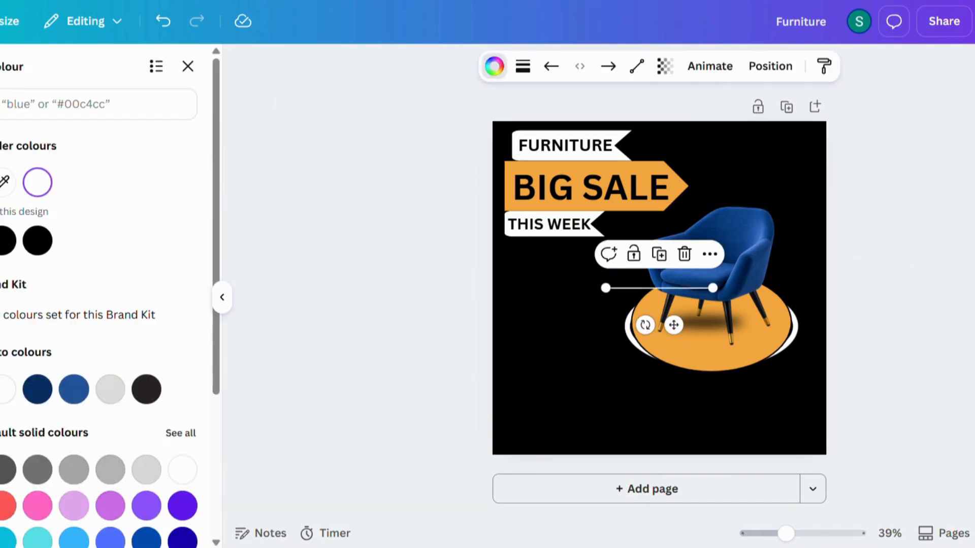
left_click(872, 271)
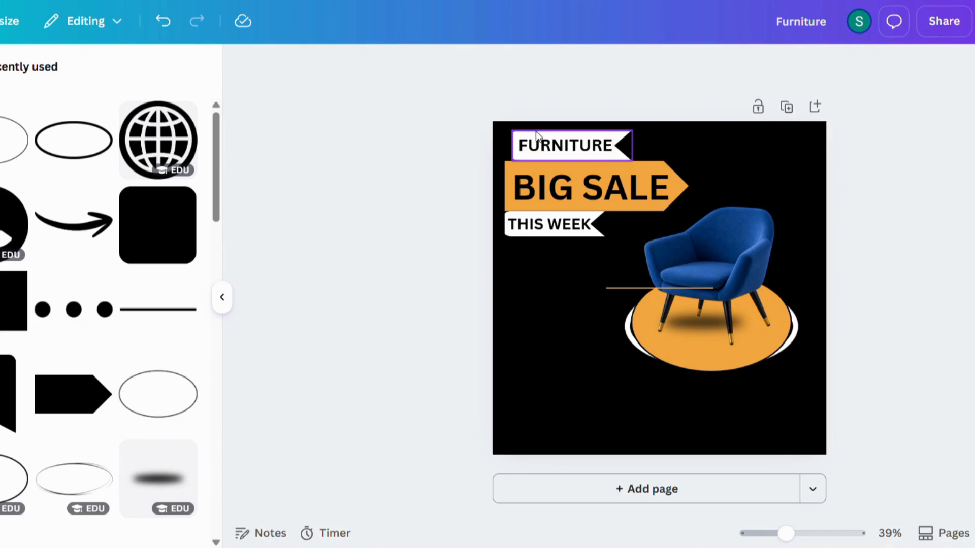
Group the title labels, widen and heighten the orange arrow banner, and shift the chair down-right.
left_click(539, 150)
left_click(521, 196)
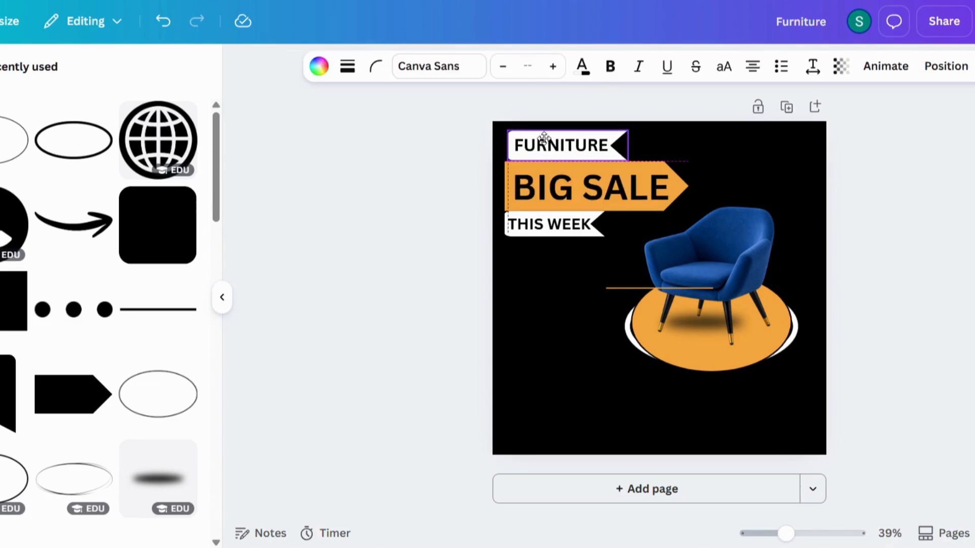
left_click(691, 188)
left_click(687, 186)
left_click_drag(688, 185, 719, 185)
left_click_drag(723, 257, 730, 282)
left_click(870, 199)
left_click(676, 200)
left_click_drag(611, 207, 604, 182)
left_click(922, 181)
left_click(918, 192)
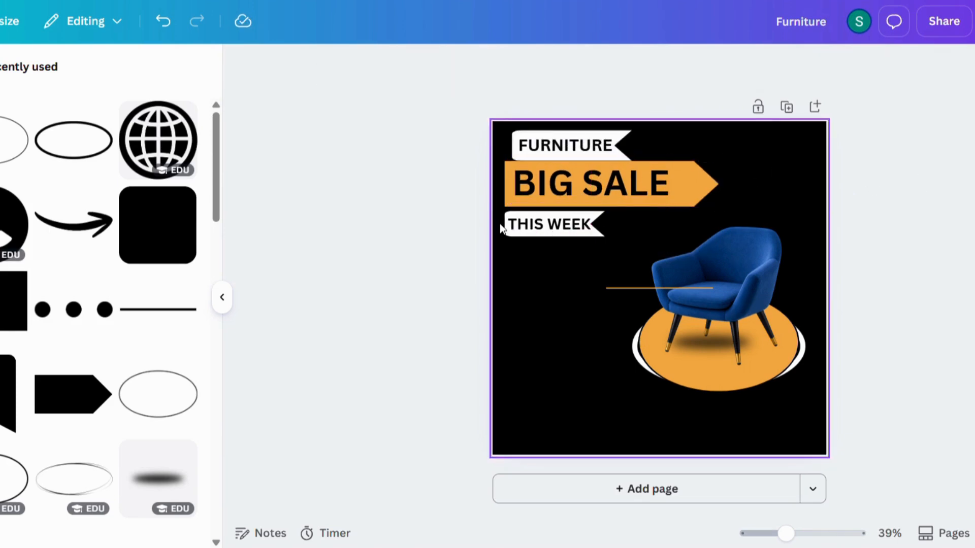
Move the THIS WEEK ribbon up slightly and adjust the BIG SALE arrow's width.
left_click(548, 225)
left_click_drag(571, 270, 573, 267)
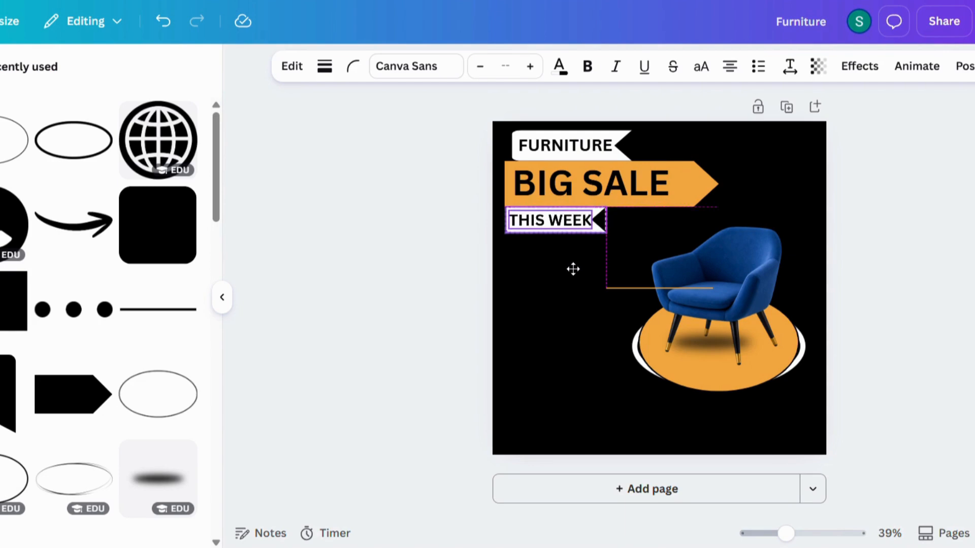
left_click(883, 254)
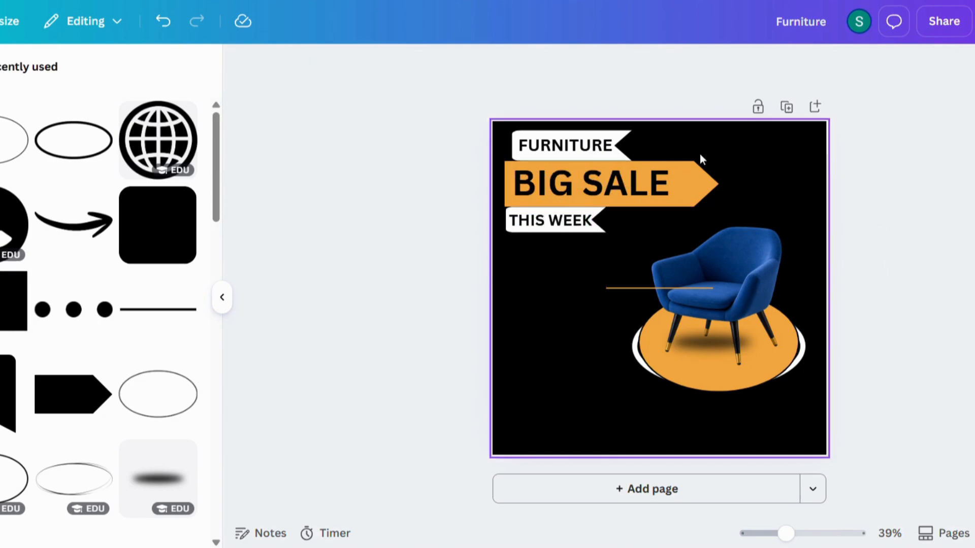
left_click(707, 175)
mouse_move(722, 183)
left_mouse_down()
mouse_move(750, 185)
mouse_move(711, 185)
left_mouse_up()
left_click(883, 202)
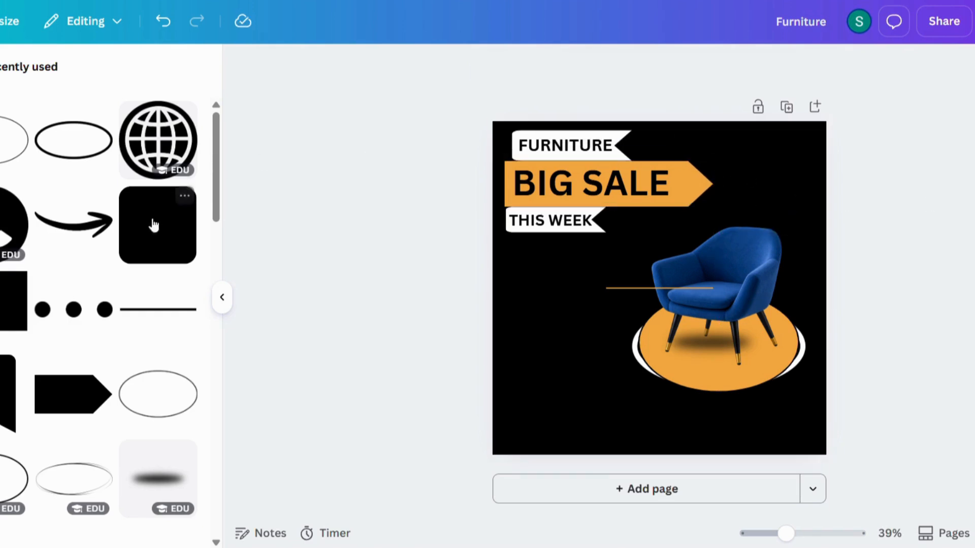
Shorten the thin orange line and move it up beside FURNITURE.
left_click(650, 288)
left_click_drag(708, 287, 668, 287)
left_click_drag(649, 322, 685, 179)
left_click(619, 208)
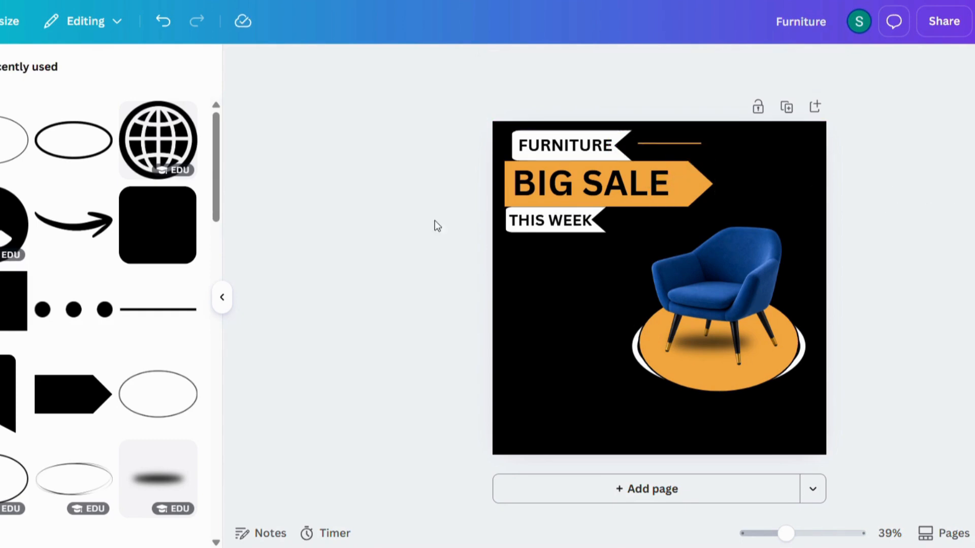
Add an orange three-dots element, shrink it, and align it after the orange line beside FURNITURE.
left_click(82, 317)
left_click(510, 66)
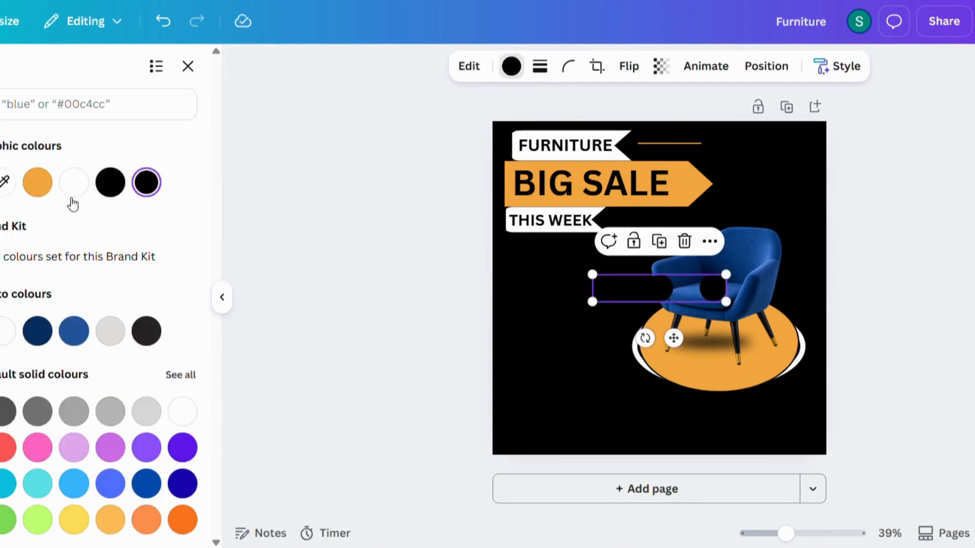
left_click(38, 182)
left_click(653, 288)
left_click_drag(592, 275, 680, 292)
left_click_drag(718, 337, 747, 187)
key("Escape")
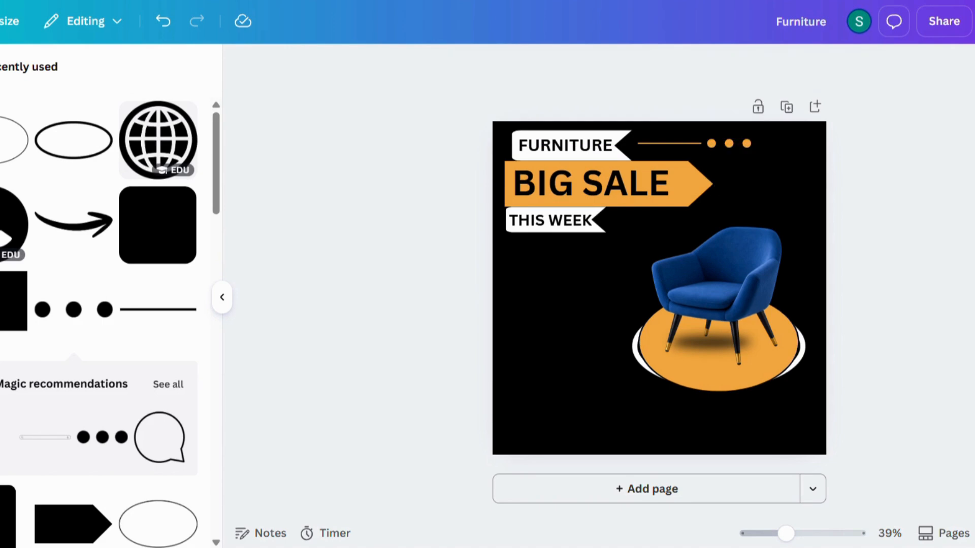
left_click_drag(664, 143, 655, 147)
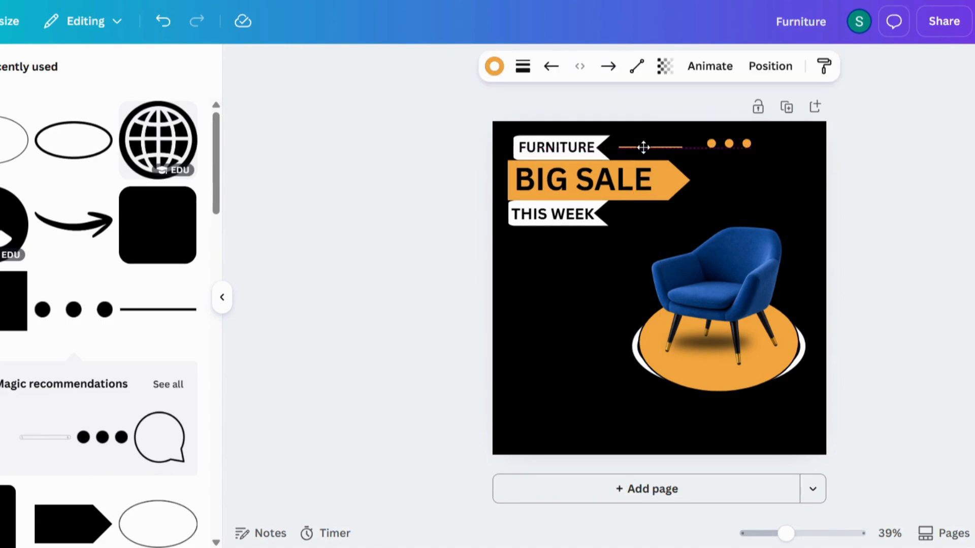
left_click_drag(644, 144, 643, 145)
left_click_drag(721, 143, 705, 145)
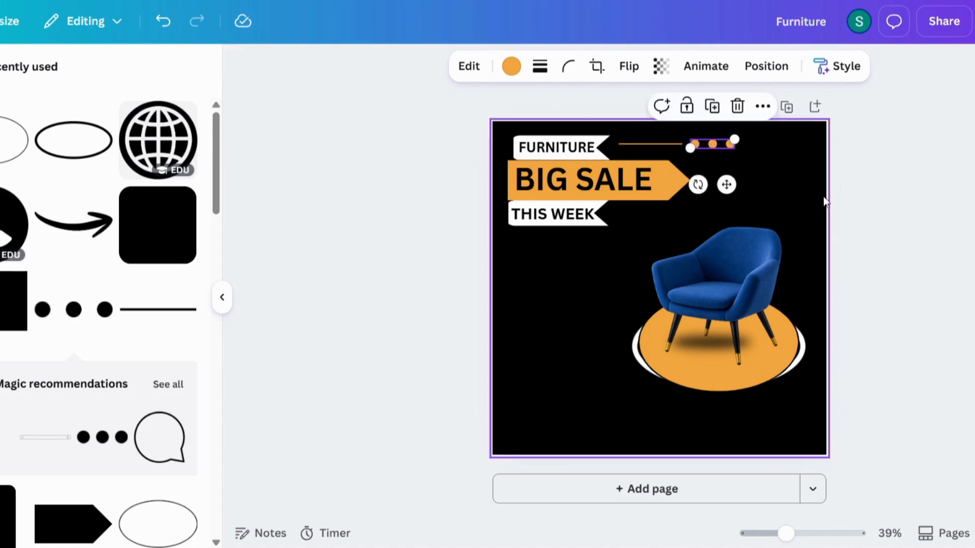
key("Escape")
Add an orange uppercase BRAND heading, shrunk and placed in the top-right corner.
left_click(147, 287)
type("Brand")
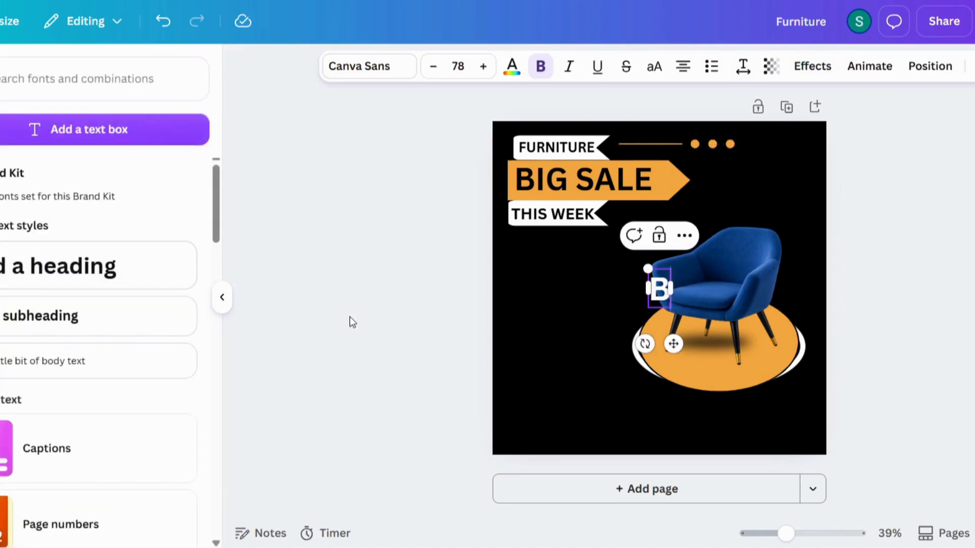
key("Escape")
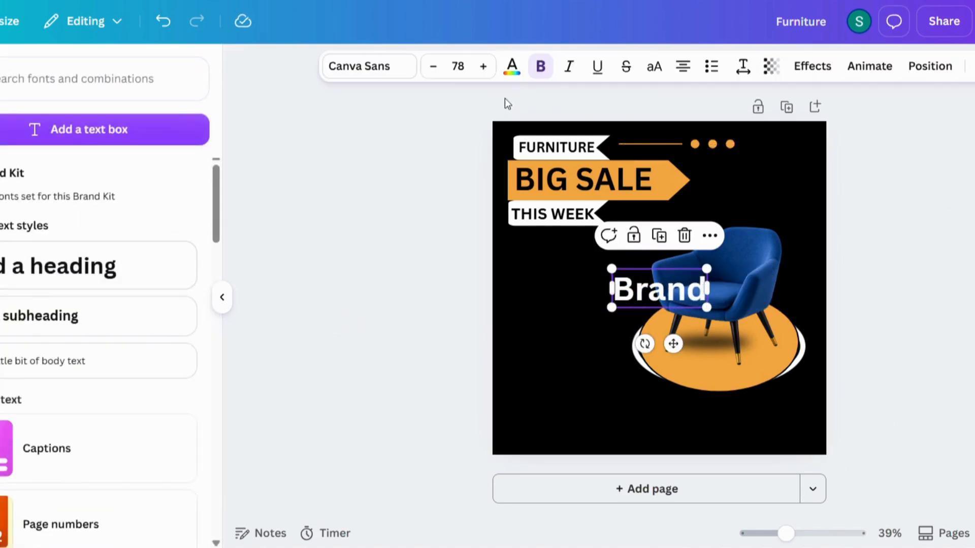
left_click(512, 66)
left_click(90, 252)
left_click(909, 238)
left_click(660, 289)
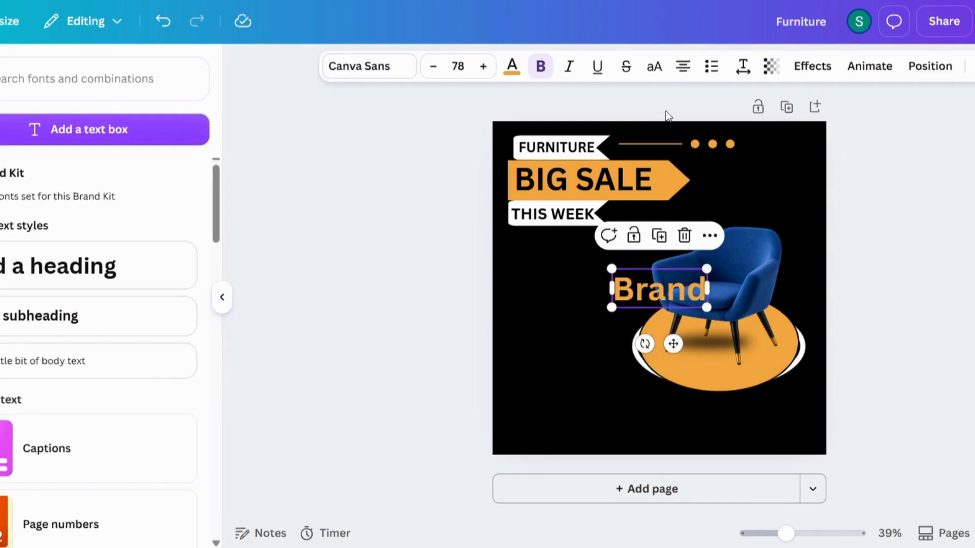
left_click(654, 66)
left_click_drag(601, 268, 625, 294)
left_click_drag(692, 344, 799, 198)
left_click_drag(742, 131, 755, 135)
left_click_drag(800, 104, 798, 98)
left_click_drag(753, 128, 792, 165)
Duplicate BRAND as white 'NAME IS HERE' text on one line just beneath it.
left_click(797, 183)
double_click(792, 165)
type("NAME IS HE")
left_click(812, 163)
left_click(512, 66)
left_click(74, 181)
left_click_drag(771, 187, 825, 180)
left_click_drag(706, 154, 755, 173)
left_click_drag(807, 210, 803, 199)
left_click(833, 144)
left_click(791, 136)
left_click(885, 194)
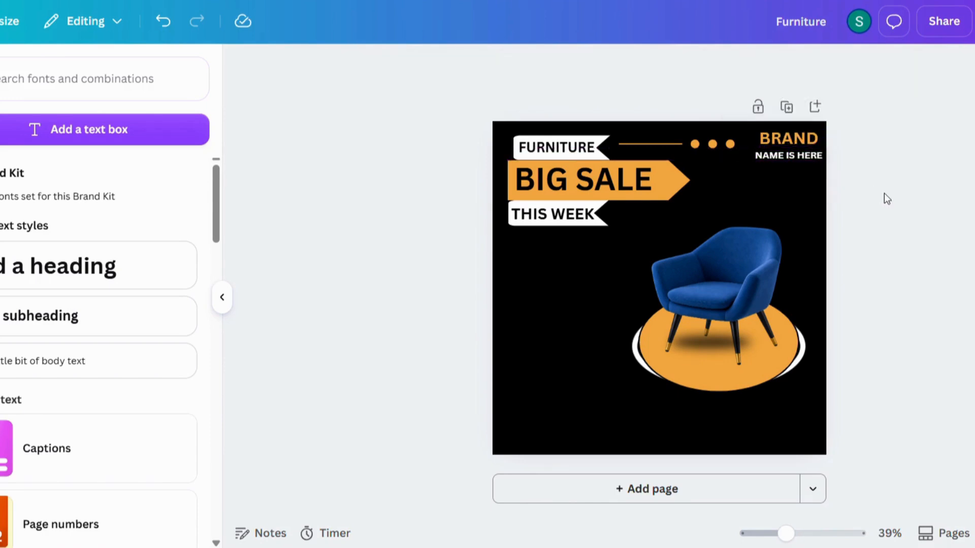
Resize and reposition the chair-and-podium group.
left_click(700, 284)
left_click_drag(625, 227, 608, 209)
left_click_drag(695, 279, 702, 279)
left_click_drag(618, 212, 633, 227)
left_click_drag(711, 294, 709, 288)
Copy the orange line and three dots down beside THIS WEEK, then nudge the chair right.
left_click(668, 141)
left_click_drag(669, 186, 662, 252)
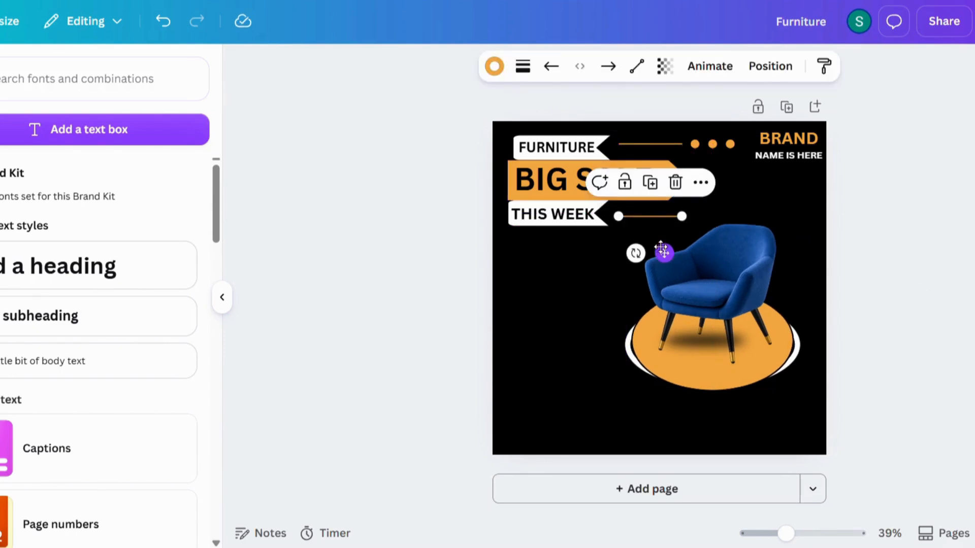
left_click(713, 150)
left_click_drag(731, 190, 731, 235)
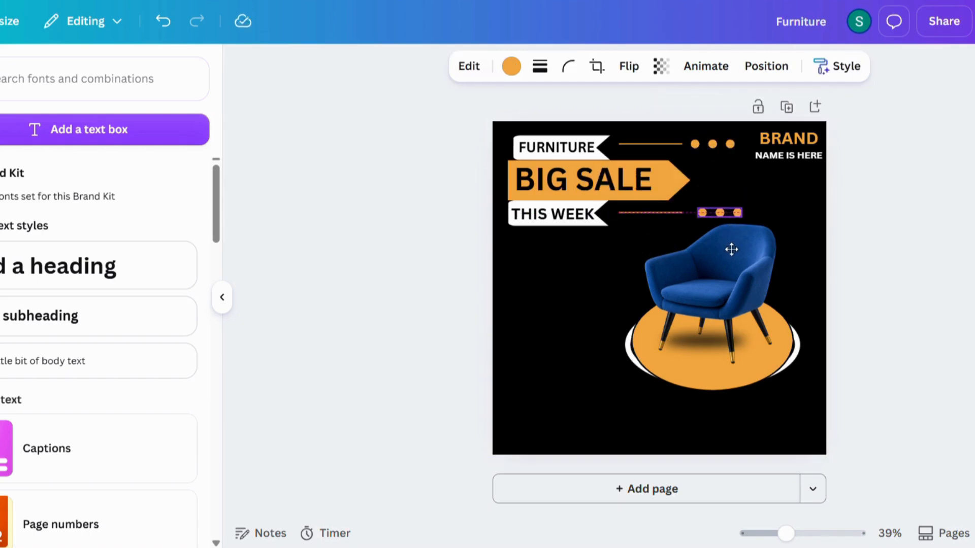
left_click_drag(730, 249, 730, 250)
left_click_drag(759, 292, 766, 299)
left_click(965, 310)
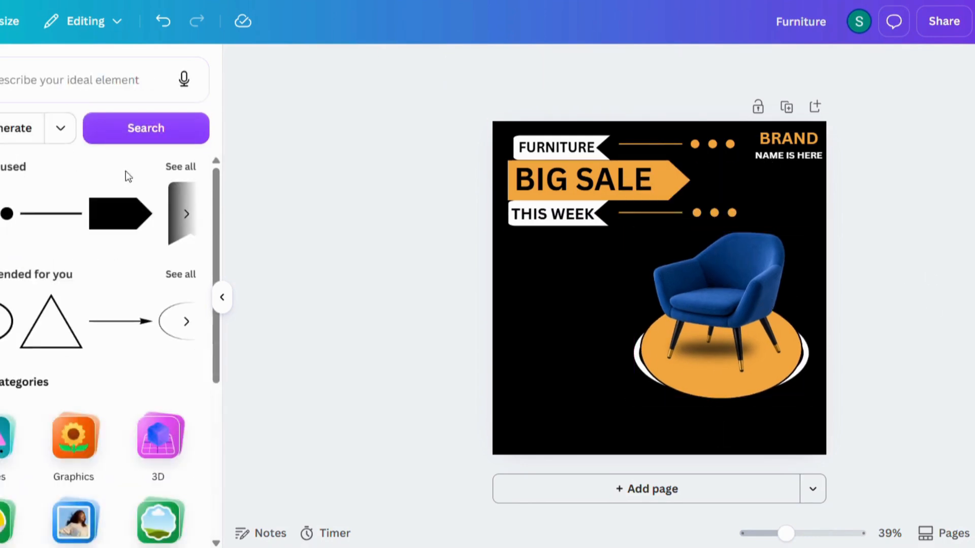
Search shapes for a speech bubble, add the rectangular one and colour it orange.
left_click(182, 166)
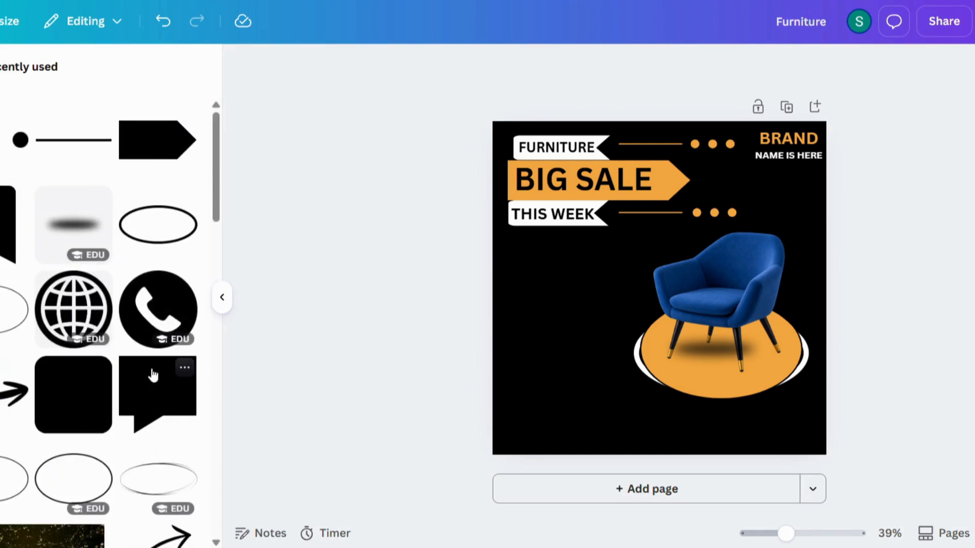
left_click(11, 437)
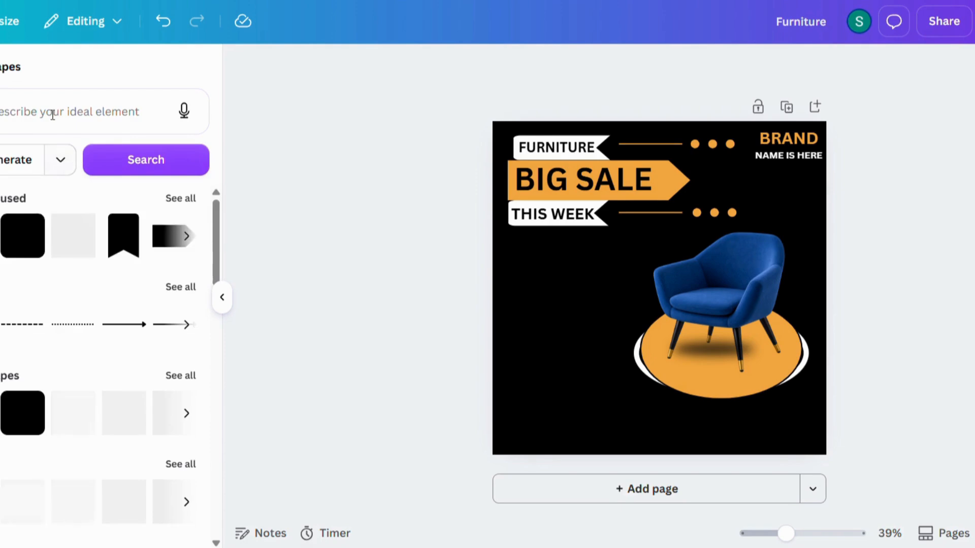
left_click(53, 114)
type("es")
key("Return")
left_click(174, 278)
left_click(665, 281)
left_click(528, 66)
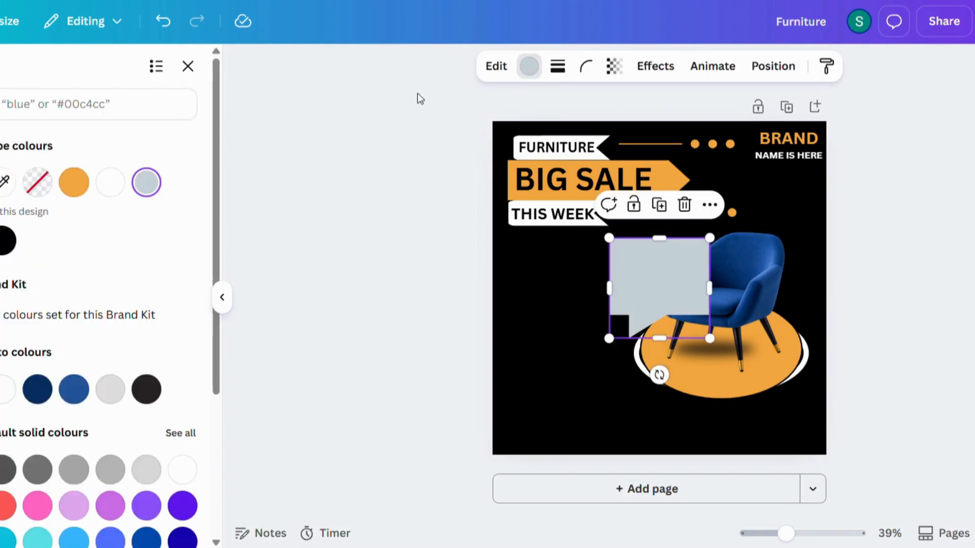
left_click(71, 180)
left_click(931, 288)
Rotate the bubble -90°, shrink it, and nudge it into place left of the chair.
left_click(667, 296)
left_click_drag(659, 355, 838, 289)
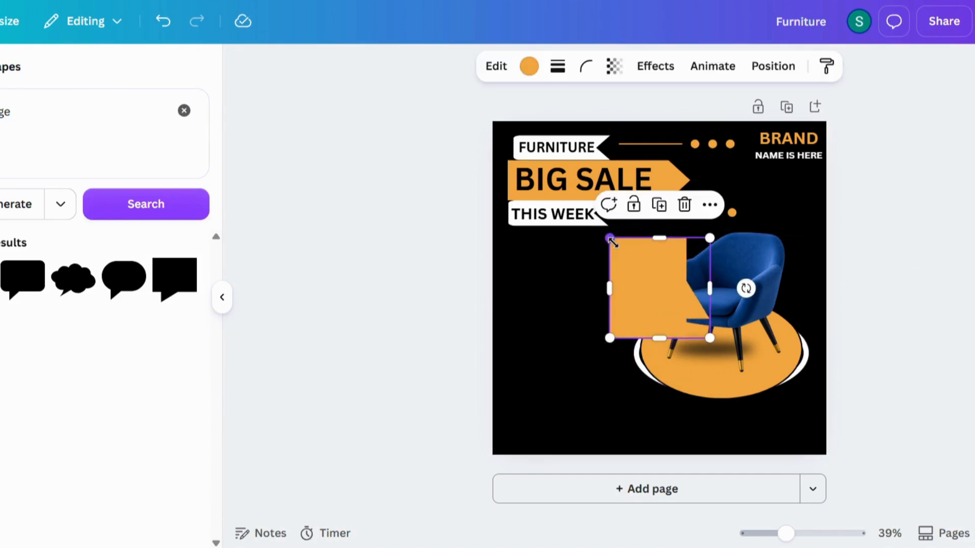
left_click_drag(611, 239, 650, 278)
left_click_drag(674, 311, 570, 293)
left_click(838, 279)
left_click(581, 284)
left_click(942, 279)
left_click(583, 277)
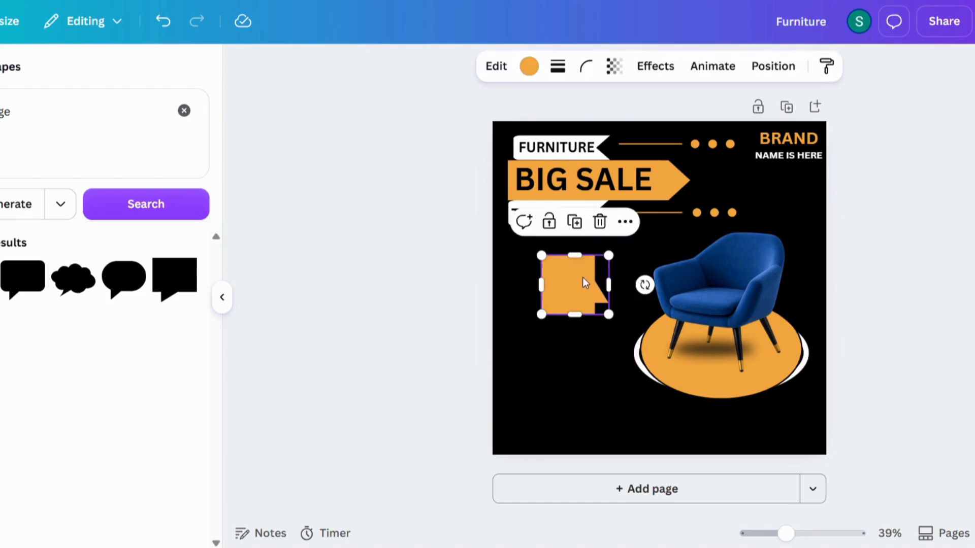
key("Up")
key("Up")
key("Right")
key("Right")
key("Right")
key("Right")
key("Right")
key("Right")
key("Right")
key("Right")
key("Right")
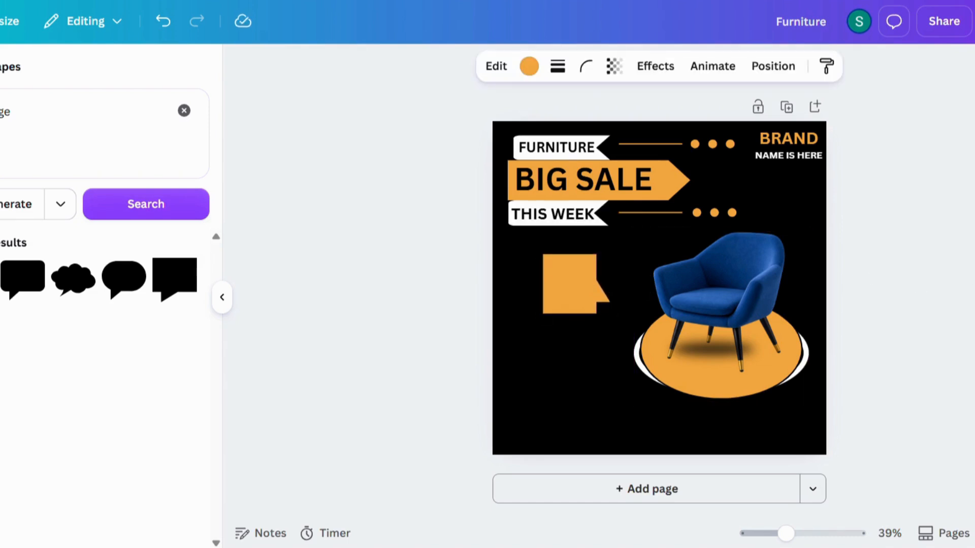
key("Right")
key("Right")
key("Escape")
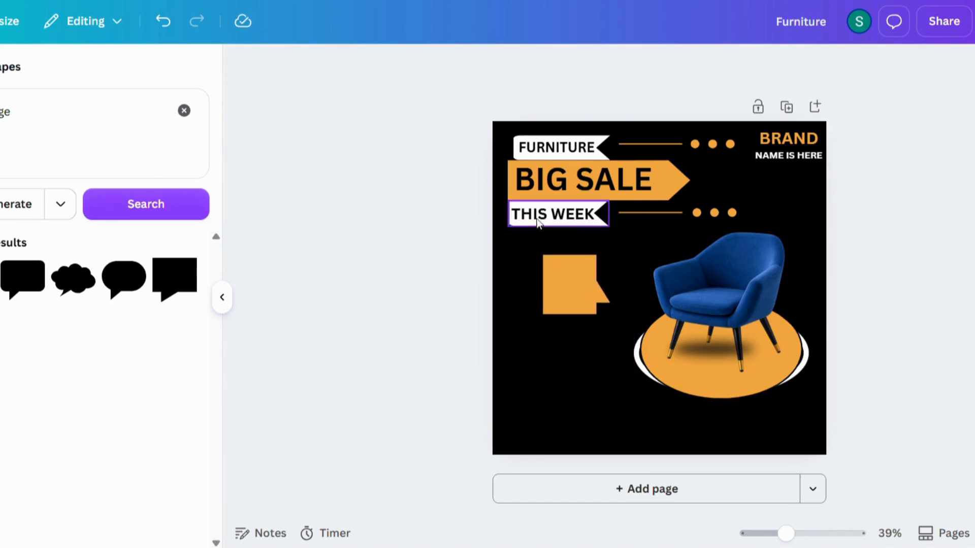
left_click(183, 111)
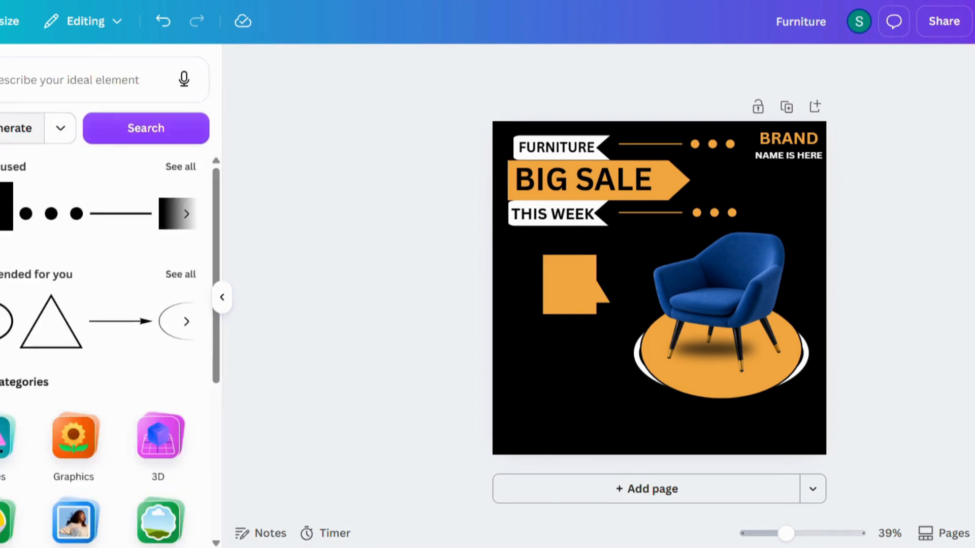
Add a '50%' heading, shrink it and place it on the orange tag.
left_click(99, 266)
key("BackSpace")
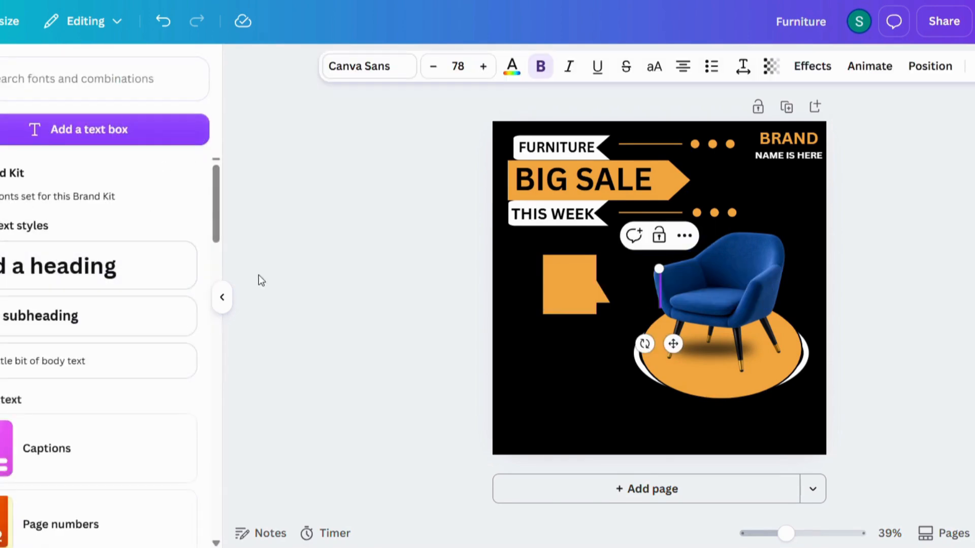
type("50%")
key("Escape")
left_click_drag(624, 266, 657, 283)
left_click_drag(688, 342, 581, 320)
left_click(621, 277)
Duplicate the 50% text and move the copy just below the original.
left_click(566, 274)
left_click(670, 282)
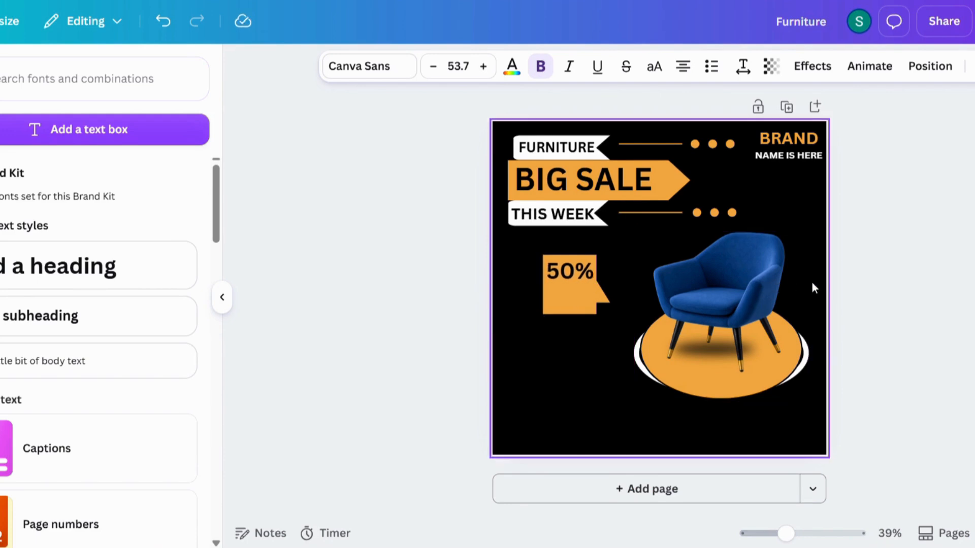
left_click(949, 283)
left_click(586, 270)
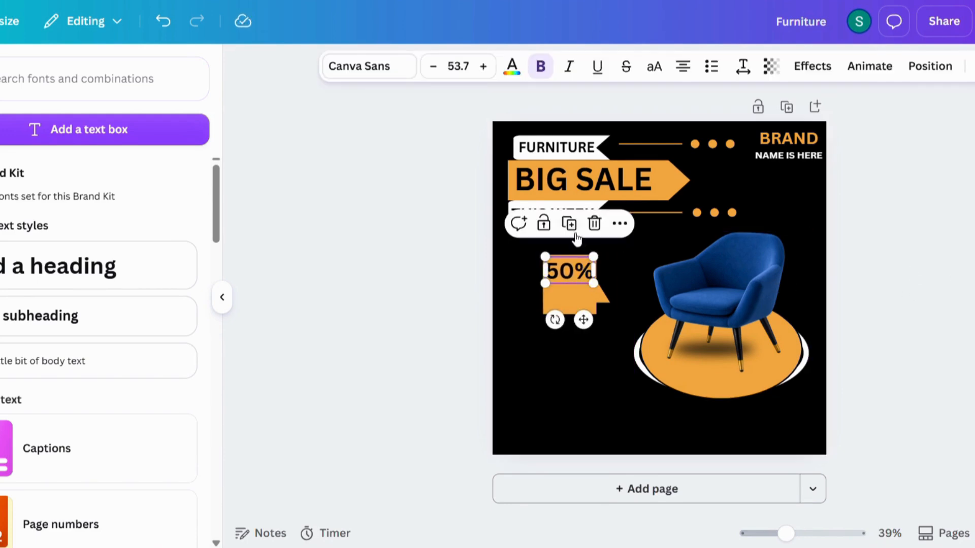
left_click(571, 225)
left_click_drag(580, 271, 586, 307)
Change the copy's text to 'Save' and colour it white.
double_click(586, 307)
type("Save")
left_click(863, 327)
left_click(581, 320)
left_click(512, 66)
left_click(76, 180)
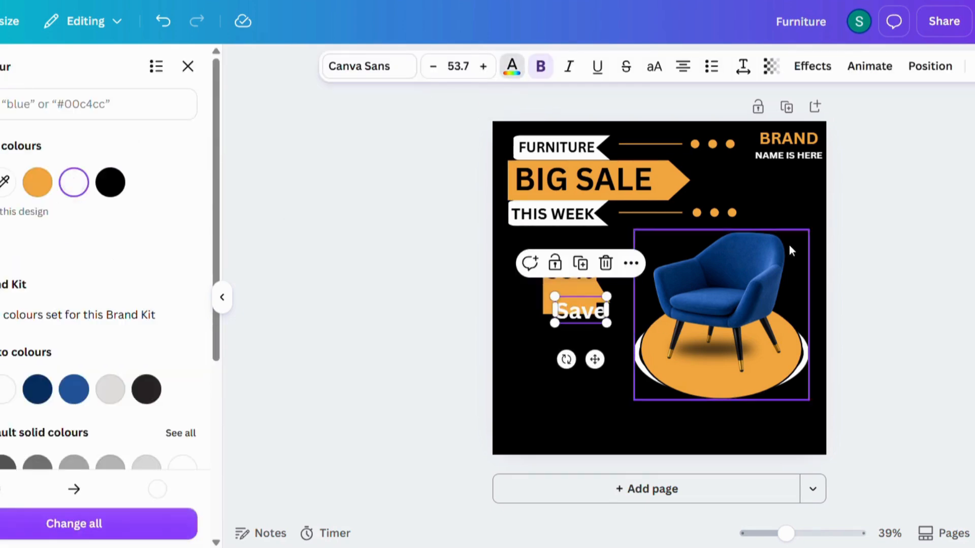
Move 'Save' directly under '50%', then show all recently used elements.
left_click_drag(594, 359, 582, 350)
left_click(614, 315)
left_click(574, 304)
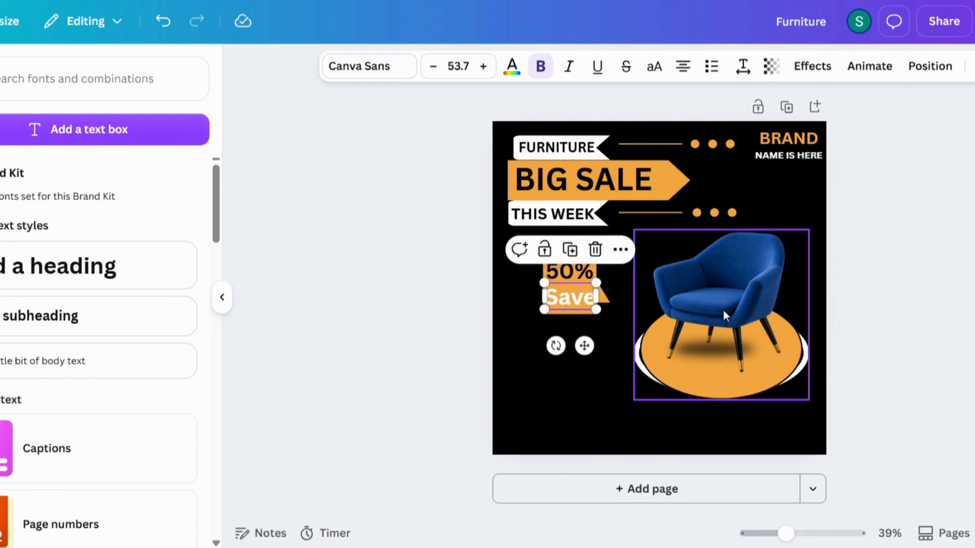
left_click(888, 287)
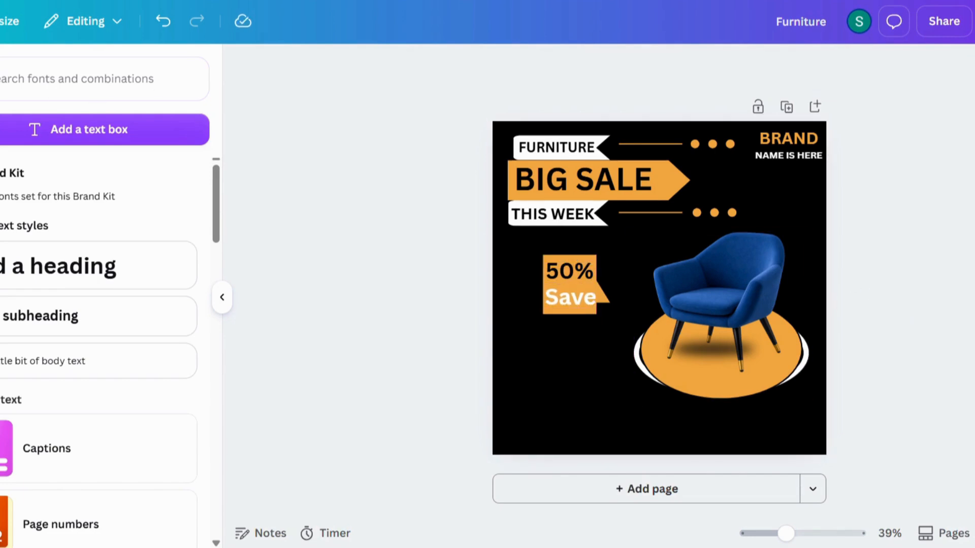
left_click(0, 130)
left_click(178, 166)
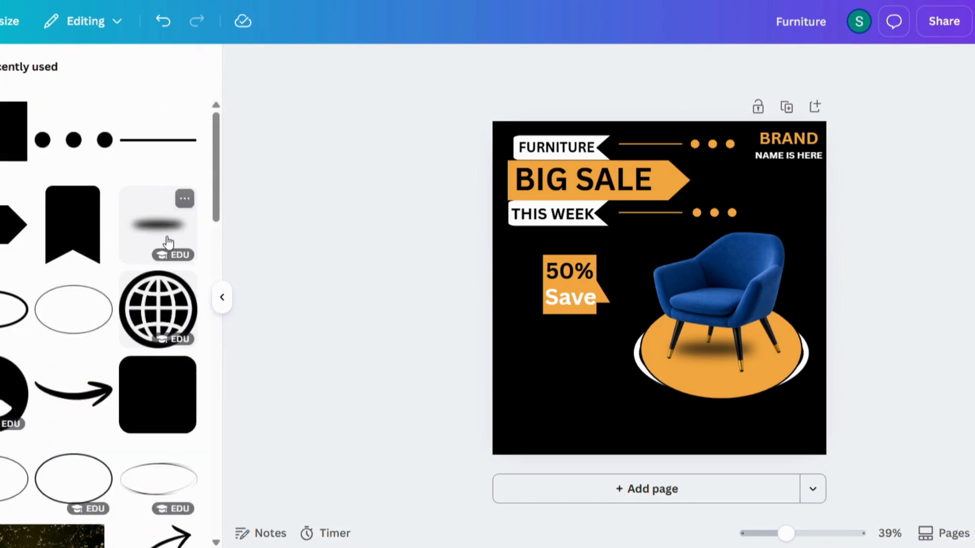
Ungroup the chair and podium, then duplicate and delete the orange ellipse copy.
left_click(716, 390)
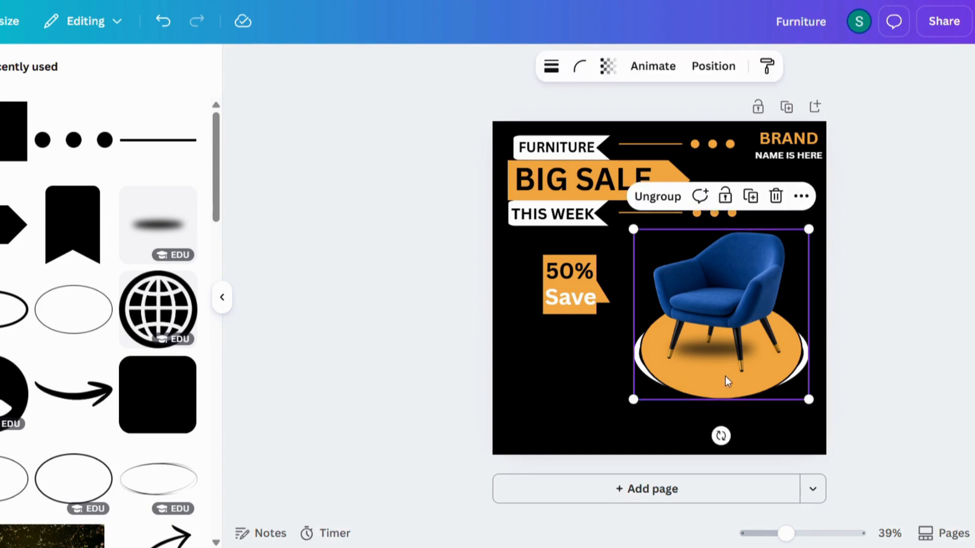
left_click(668, 198)
left_click(790, 367)
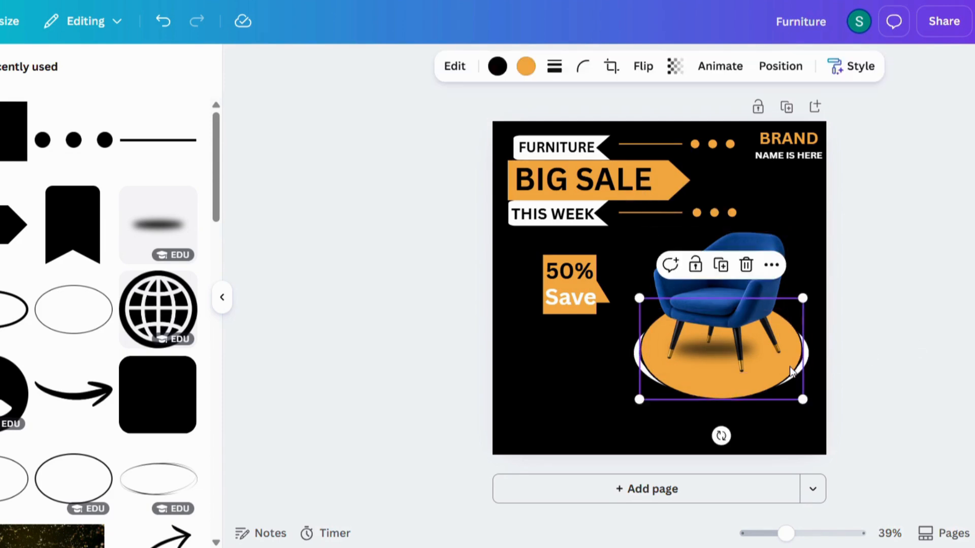
left_click(725, 271)
left_click_drag(731, 351, 577, 387)
key("Delete")
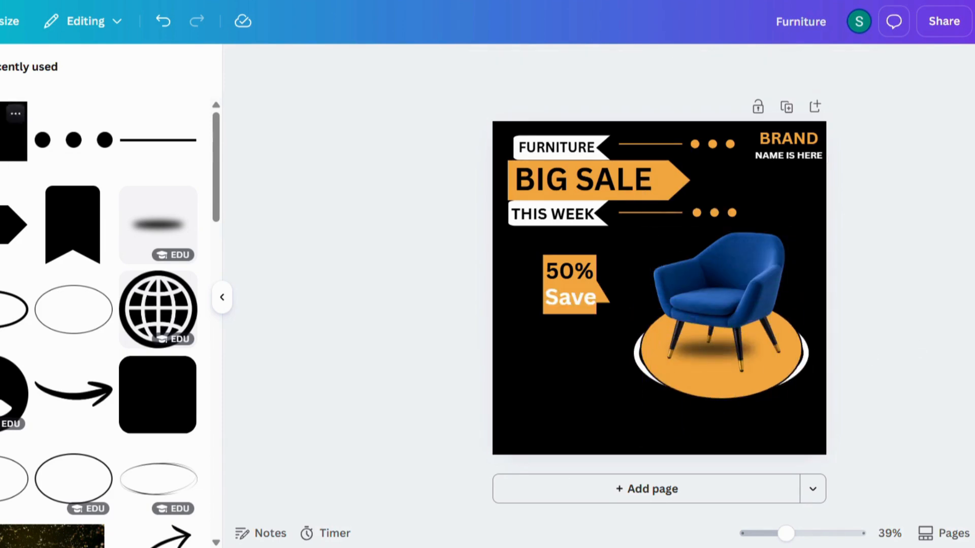
Browse to the Shapes collection and show all recently used shapes.
left_click(2, 67)
left_click(61, 82)
left_click(178, 214)
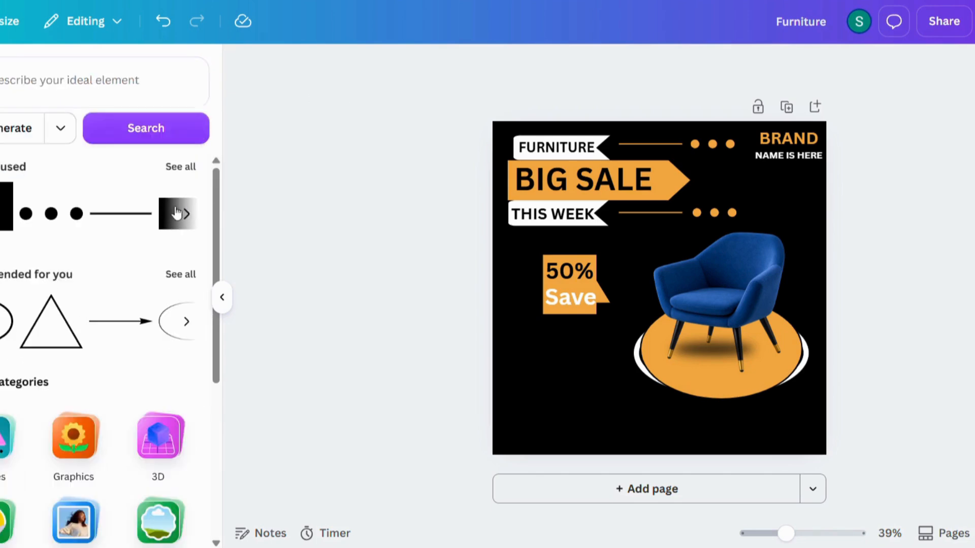
left_click(6, 437)
left_click(188, 201)
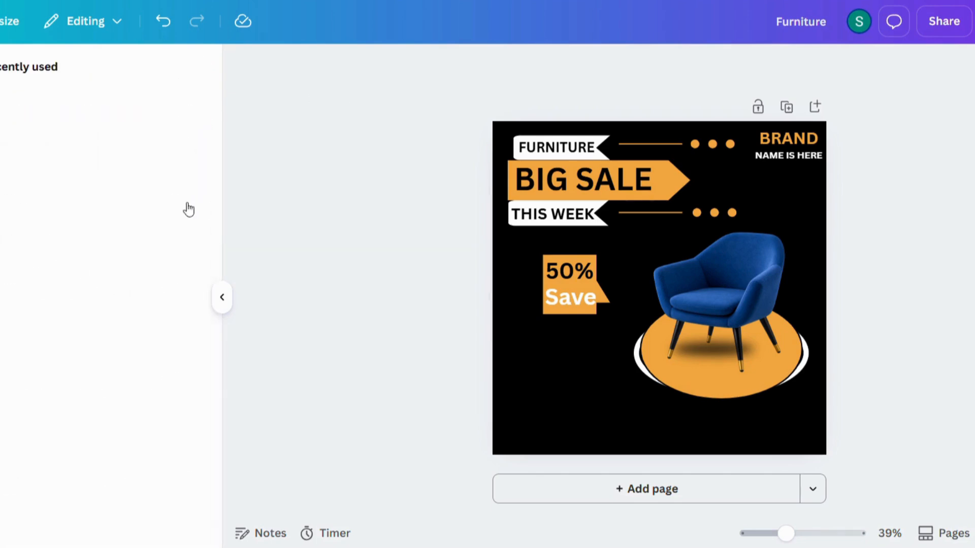
scroll(125, 218, "down", 2)
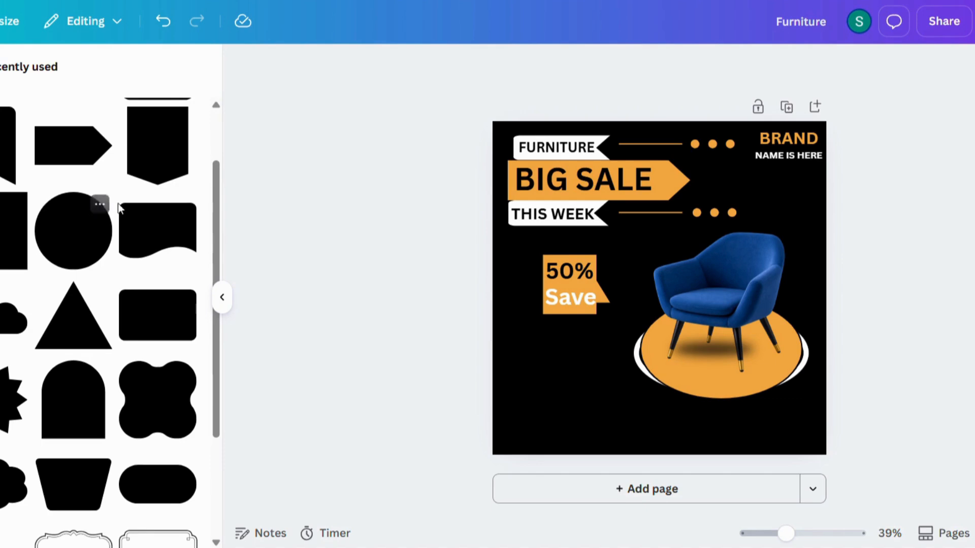
Add a rounded pill shape, colour it orange and place it bottom-left below '50% Save'.
scroll(163, 326, "down", 2)
left_click(156, 414)
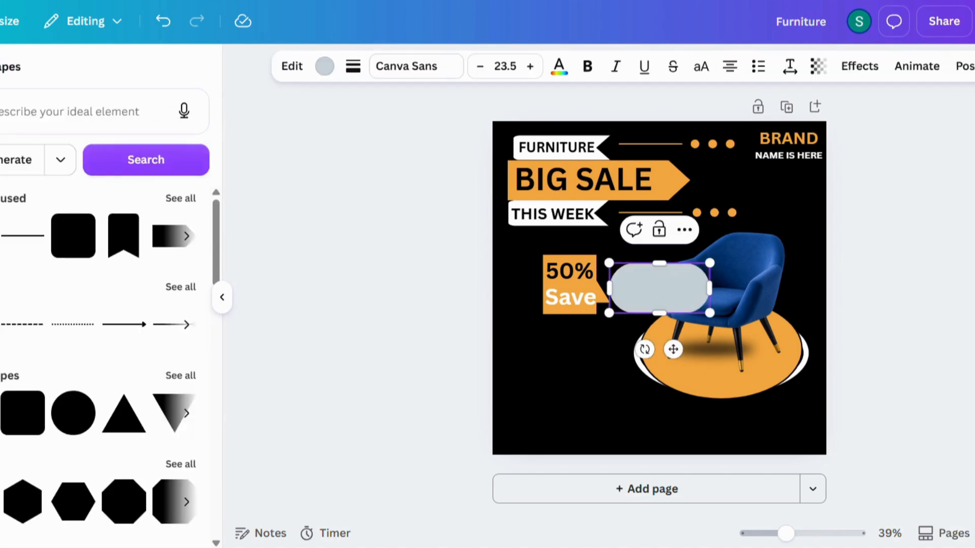
left_click(682, 294)
left_click(543, 66)
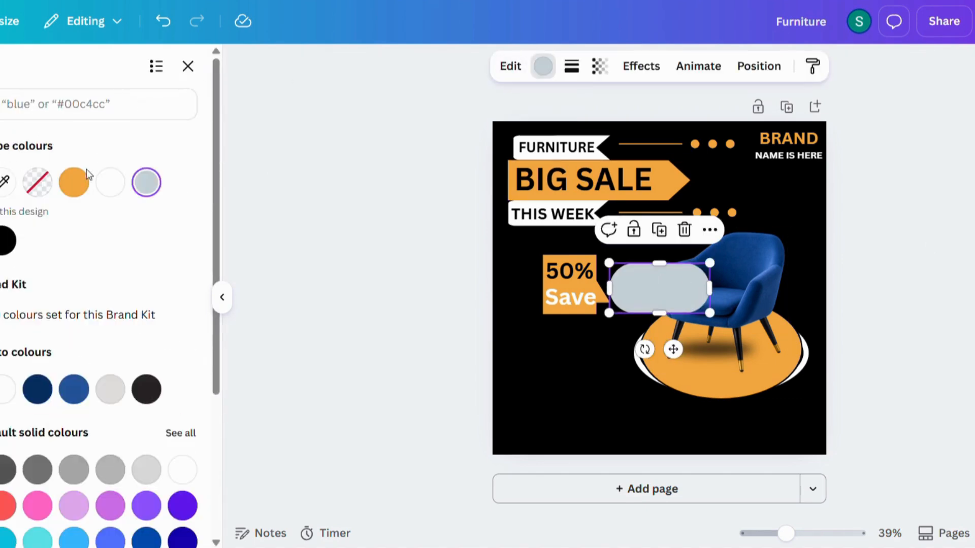
left_click(71, 189)
left_click_drag(682, 288, 559, 431)
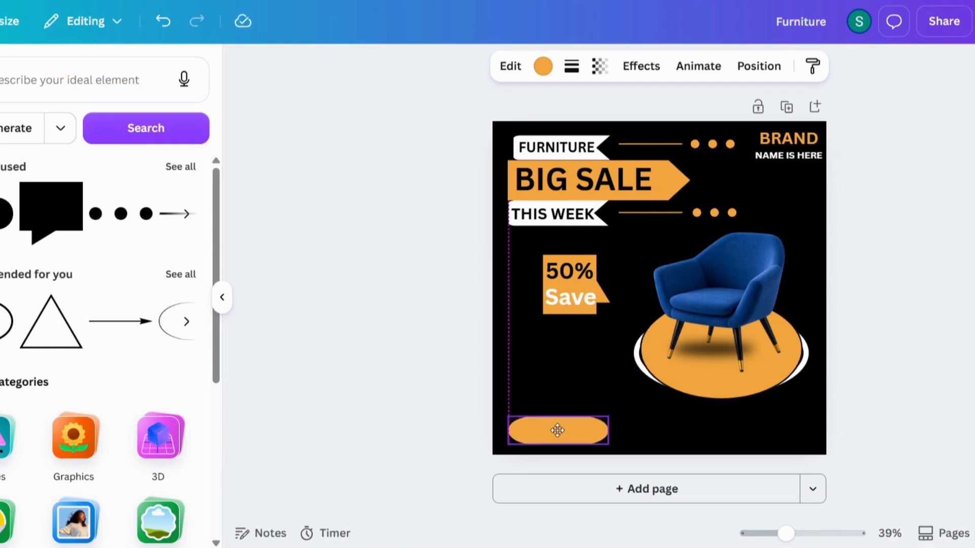
left_click(883, 320)
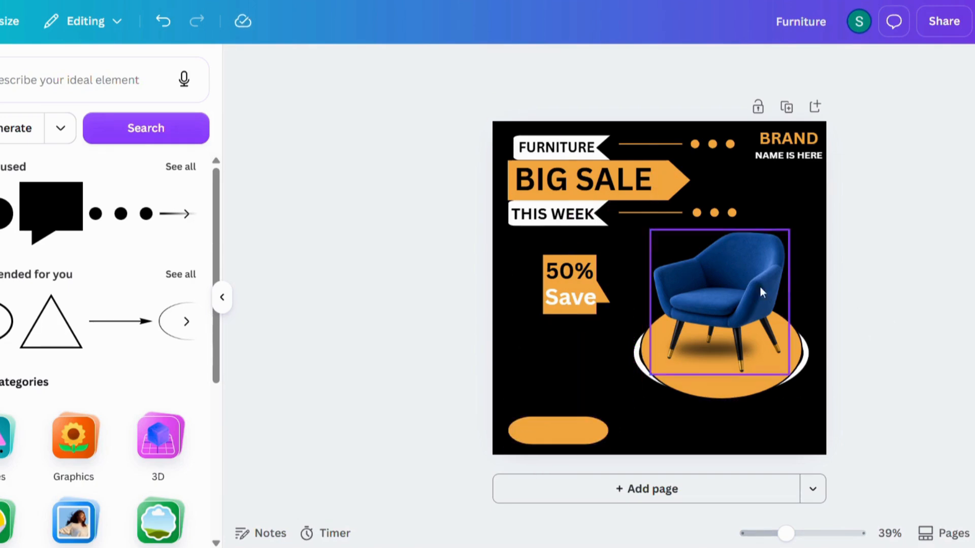
Add a white curved arrow, rotated and shrunk, pointing down-left from the podium to the pill.
left_click(181, 166)
left_click(158, 391)
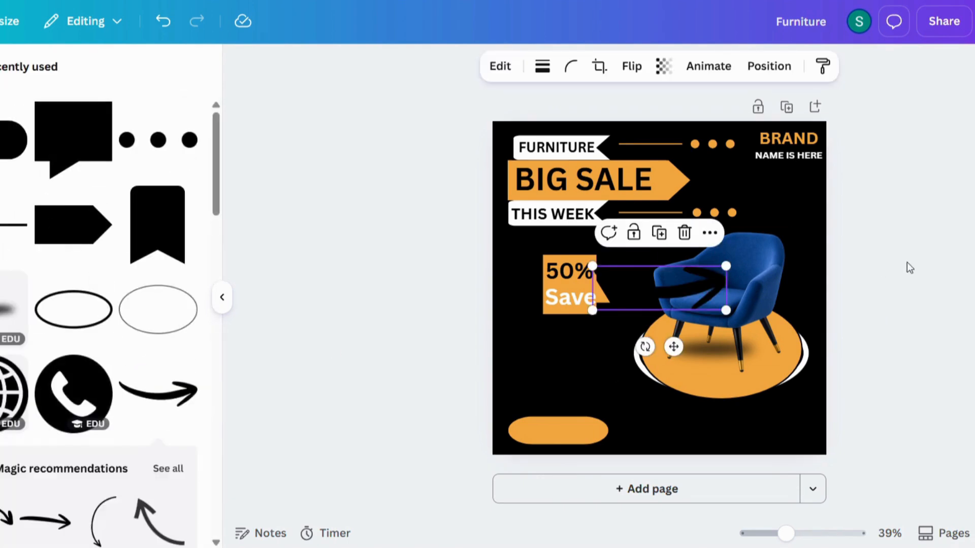
left_click(511, 66)
left_click(76, 181)
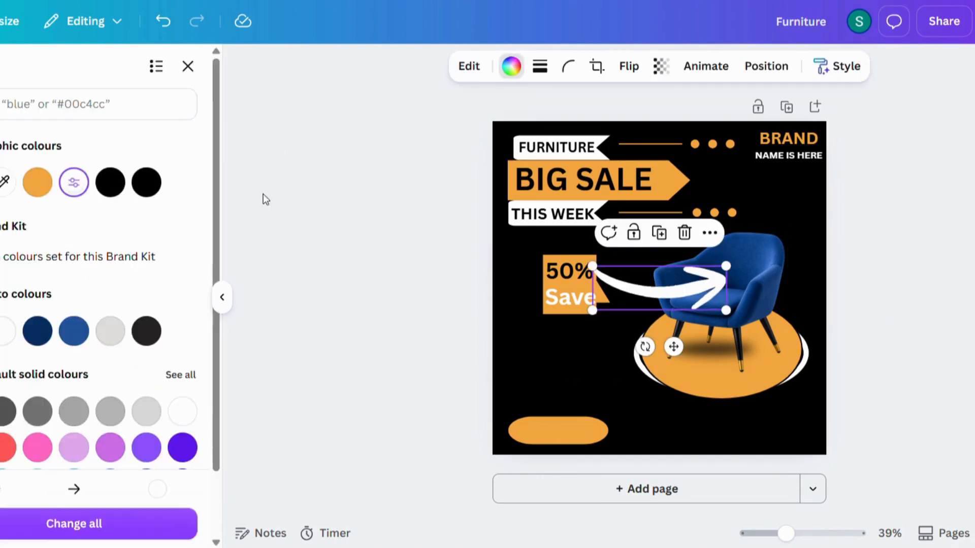
key("Escape")
left_click_drag(644, 347, 639, 268)
left_click_drag(696, 228, 679, 255)
left_click_drag(666, 289, 614, 356)
left_click_drag(626, 323, 606, 359)
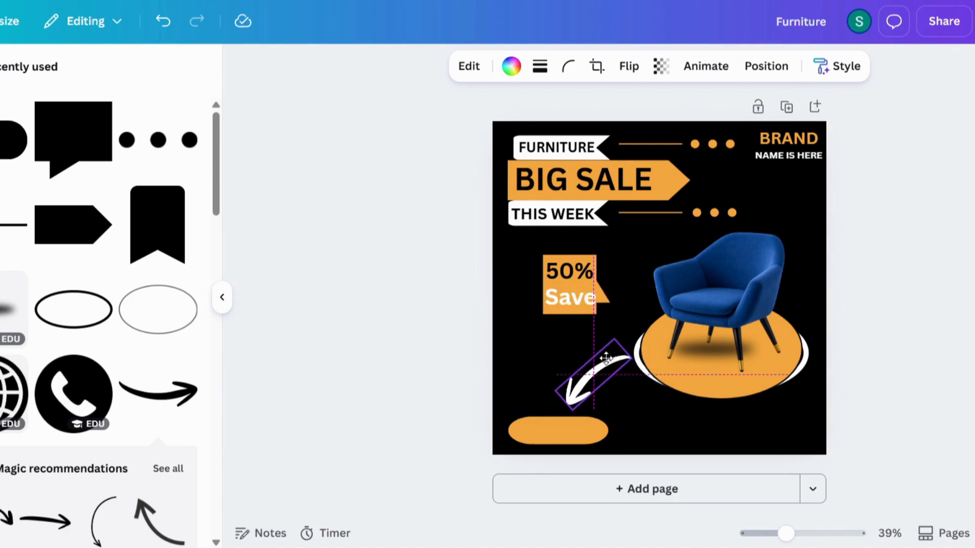
left_click(887, 288)
Replace the heading text with 'Order Now', set it uppercase and colour it black.
key("t")
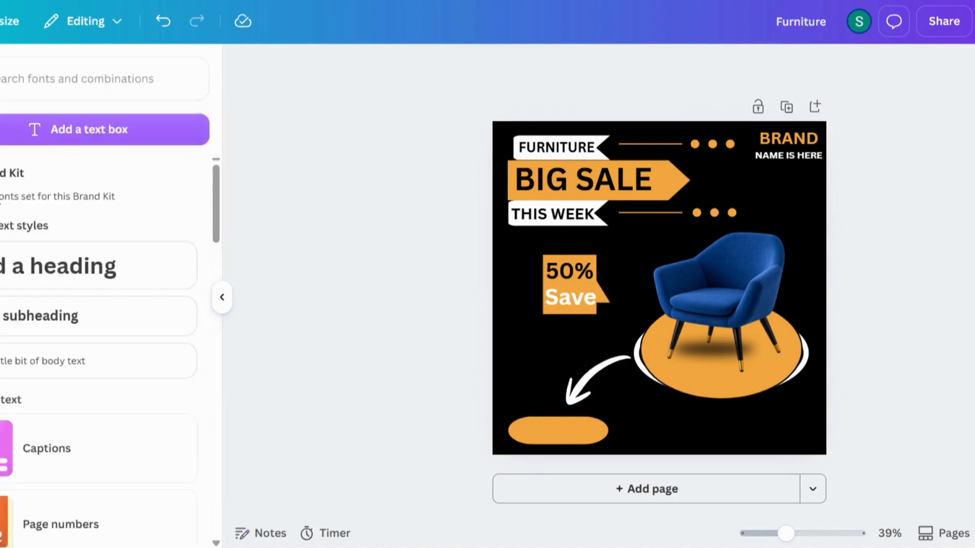
key("BackSpace")
type("Order Now")
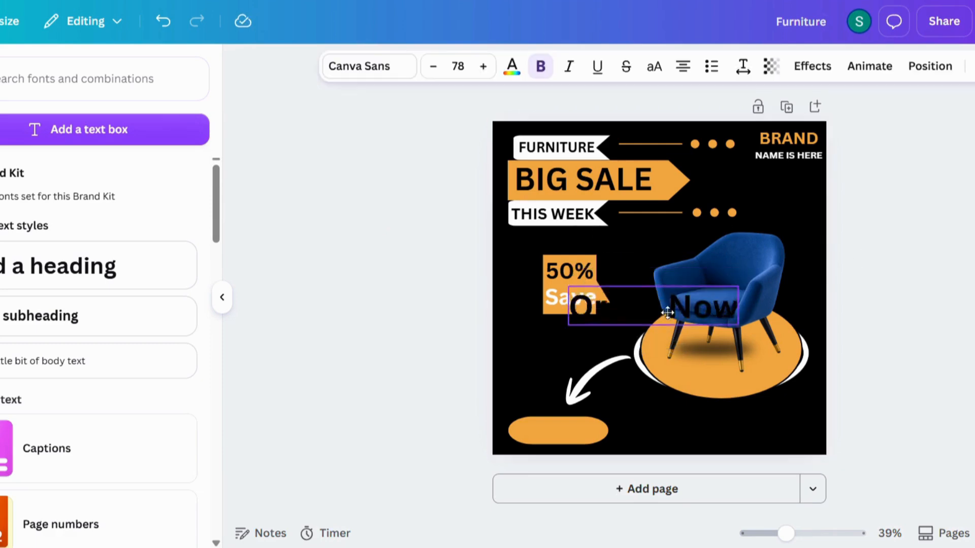
left_click_drag(667, 312, 743, 360)
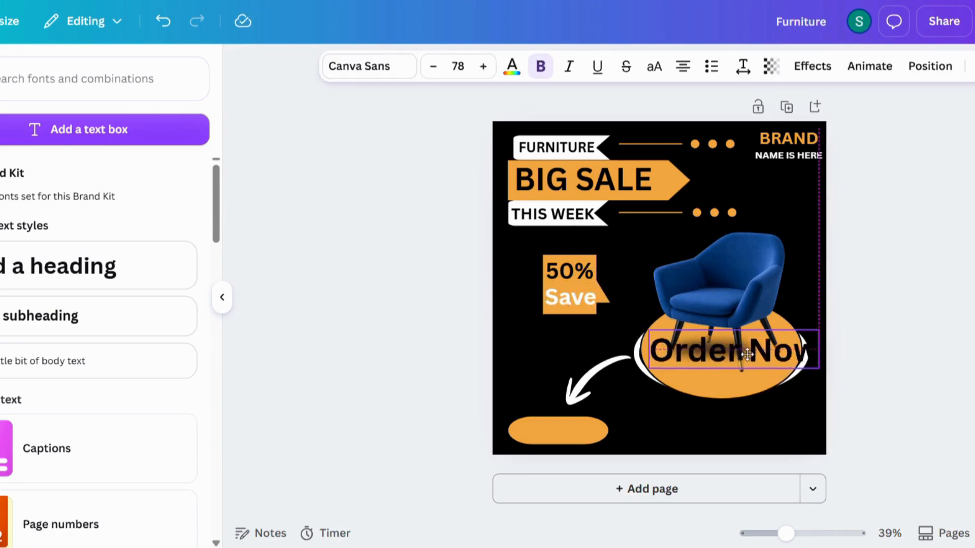
left_click(653, 66)
left_click(512, 69)
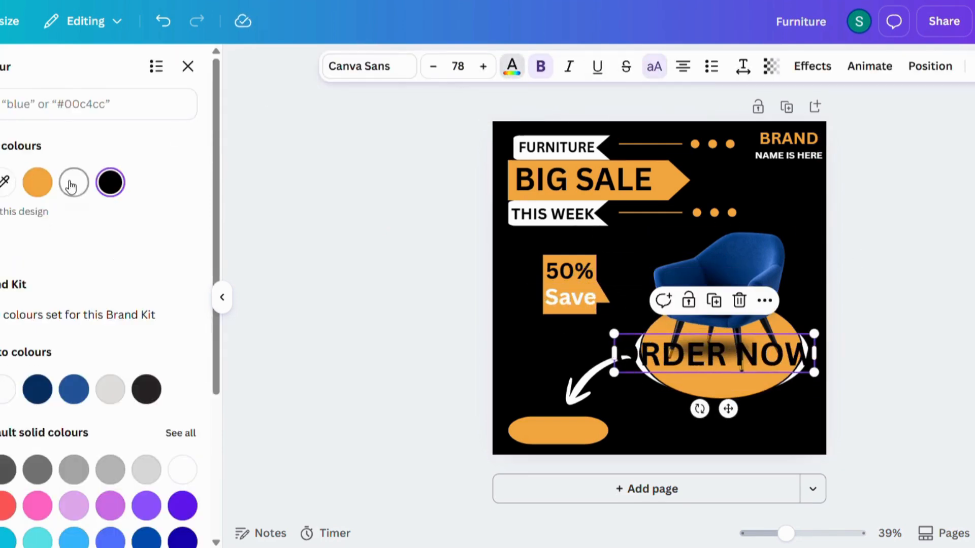
left_click(74, 182)
left_click(510, 69)
left_click(510, 68)
left_click(110, 182)
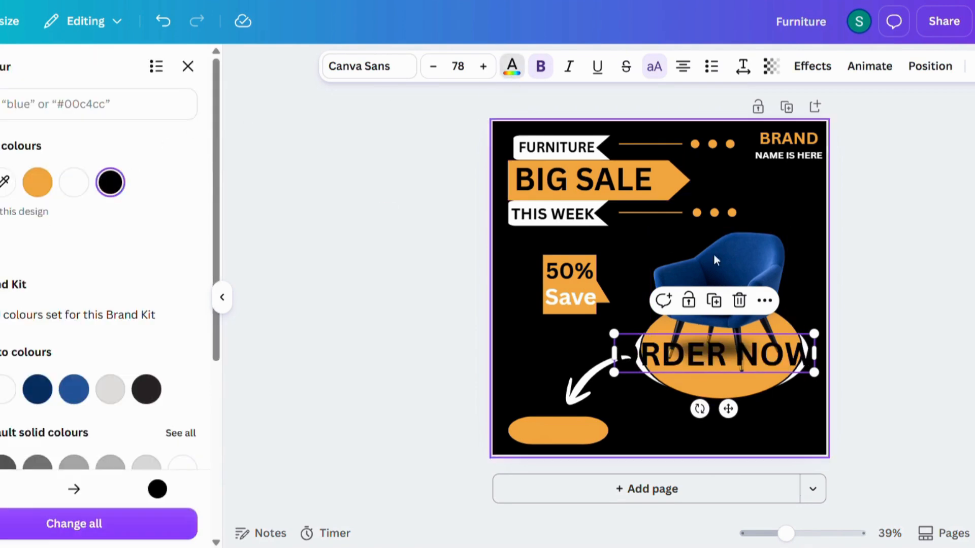
Shrink ORDER NOW and centre it on the orange pill.
left_click(383, 209)
left_click(640, 353)
left_click_drag(614, 333, 700, 378)
left_click_drag(757, 363, 526, 427)
left_click_drag(585, 476, 574, 472)
Nudge the NAME IS HERE text slightly up and left.
left_click(811, 157)
key("Up")
key("Up")
key("Up")
key("Up")
key("Up")
key("Up")
key("Left")
key("Left")
key("Left")
key("Left")
key("Right")
key("Right")
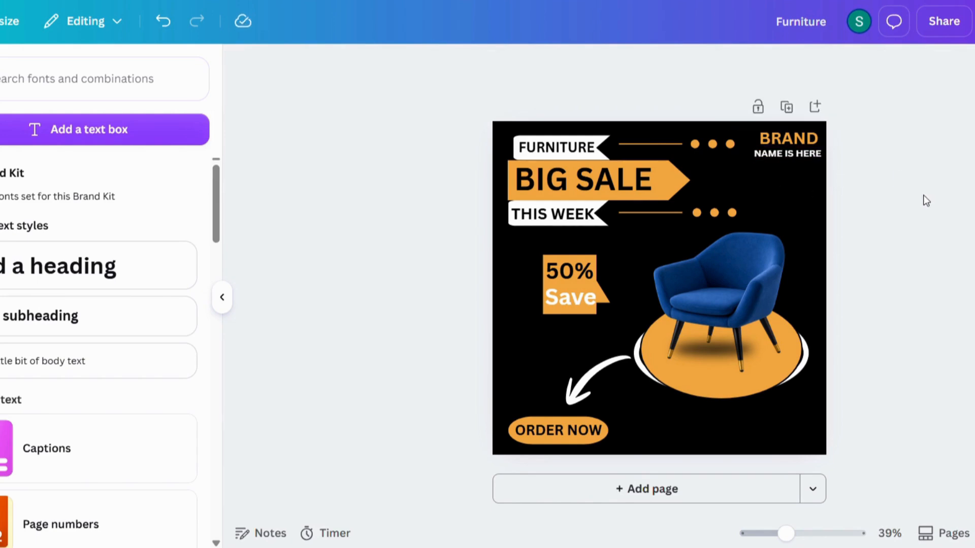
Add a phone graphic with an orange circle and black handset beside ORDER NOW.
left_click(74, 393)
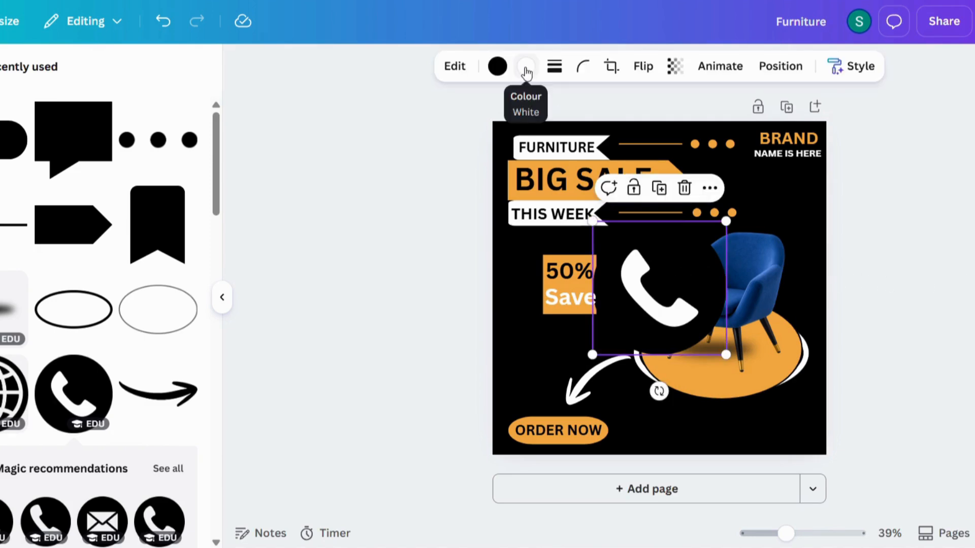
left_click(498, 66)
left_click(38, 182)
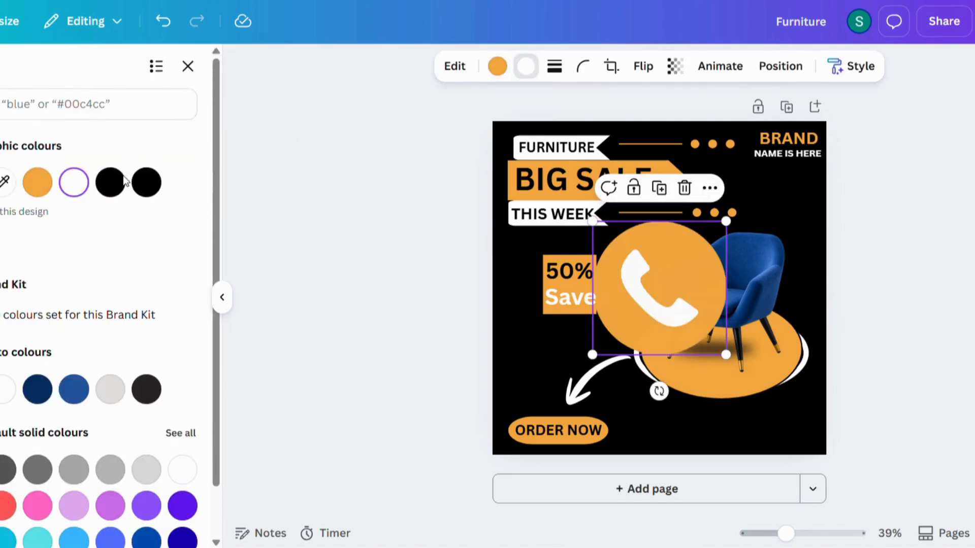
left_click(146, 182)
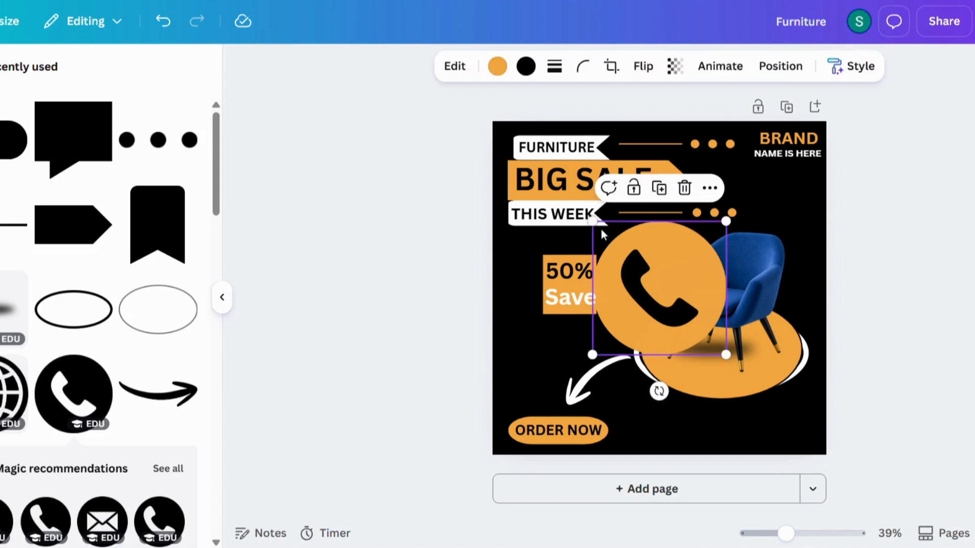
left_click_drag(592, 222, 635, 429)
left_click(942, 326)
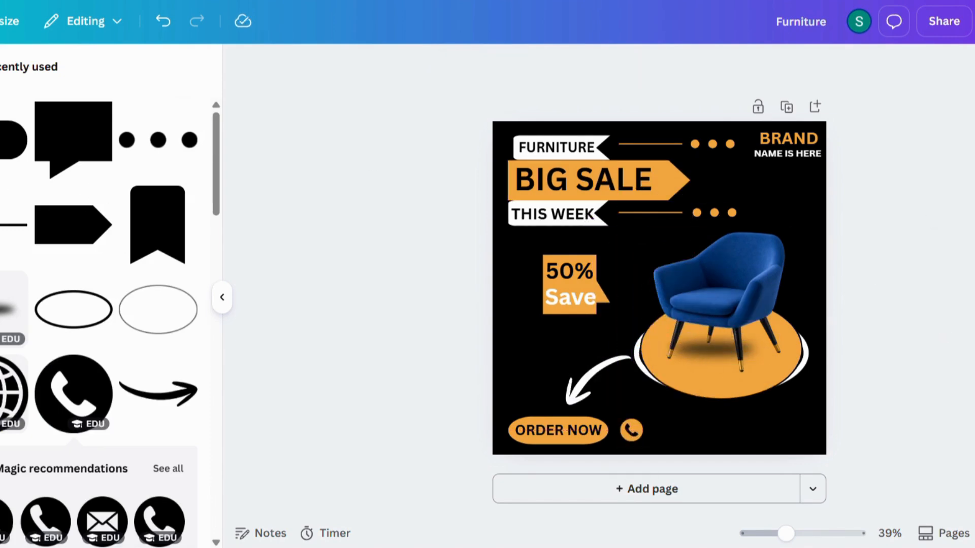
Add a new text box and type the contact phone number.
left_click(70, 257)
key("BackSpace")
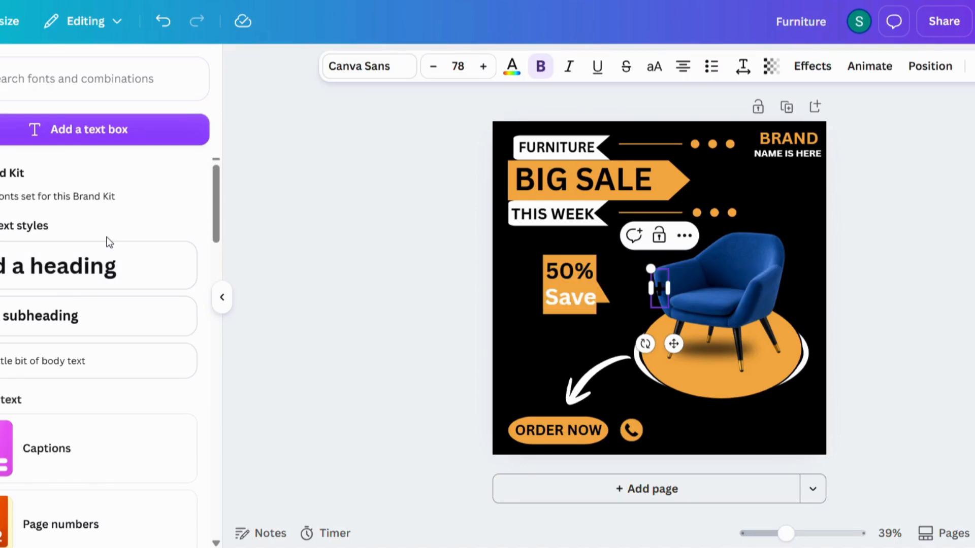
left_click(511, 66)
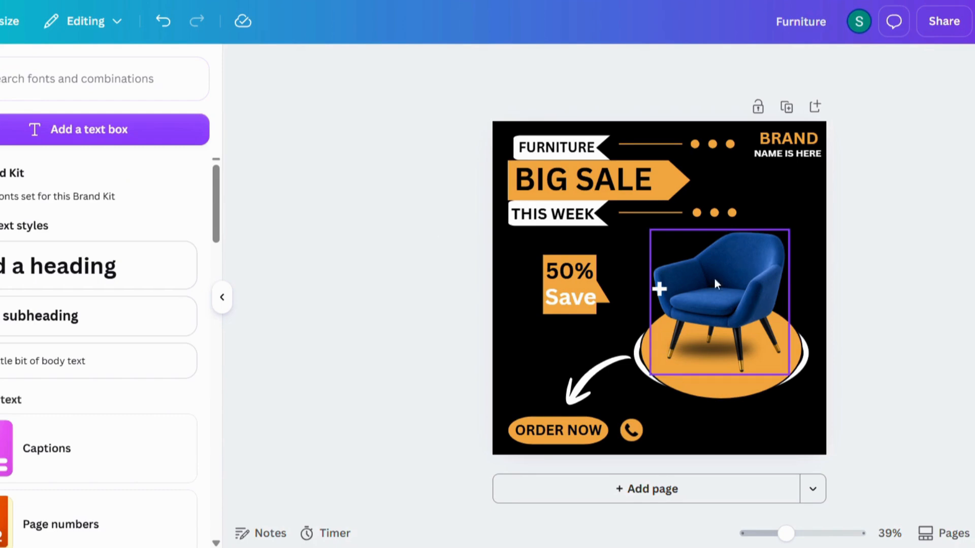
left_click(661, 292)
Shrink the phone number to 32.2 and place it beside the phone icon.
left_click(966, 262)
left_click(550, 282)
left_click_drag(547, 269, 667, 289)
left_click_drag(734, 346, 709, 477)
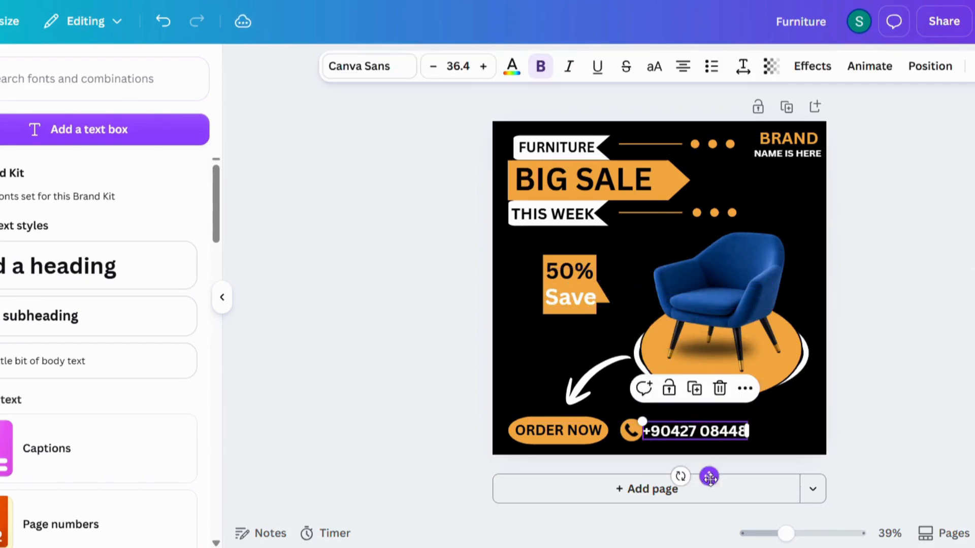
left_click_drag(644, 423, 663, 433)
left_click(632, 430)
left_click(689, 433)
key("Left")
key("Left")
key("Left")
key("Left")
key("Left")
key("Left")
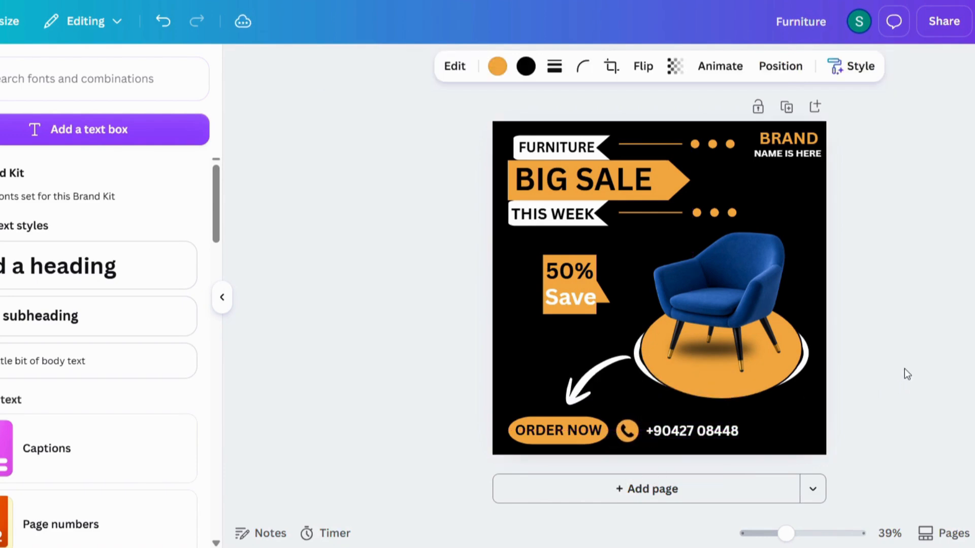
Add an orange globe icon, shrunk small, just right of the phone number.
left_click(721, 430)
left_click(924, 384)
left_click(681, 428)
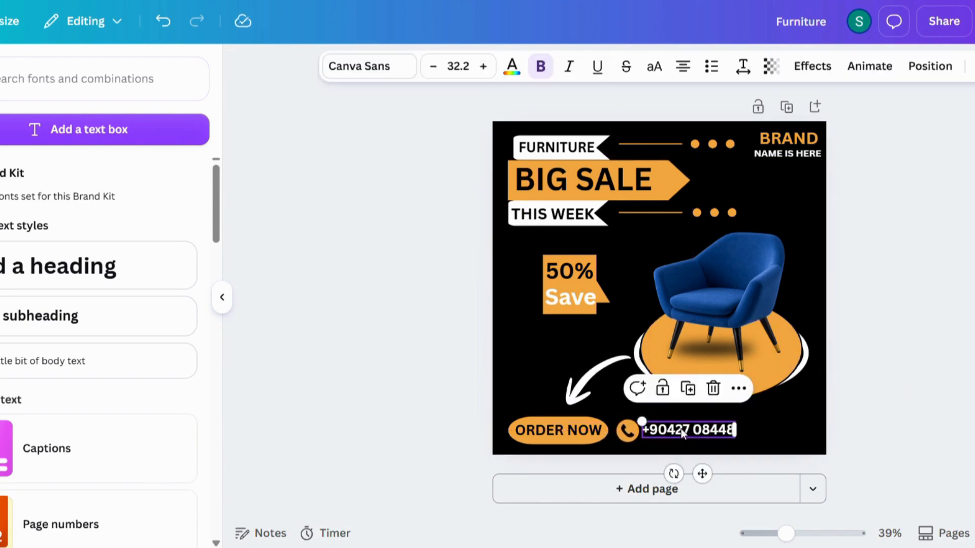
left_click(922, 354)
left_click(3, 393)
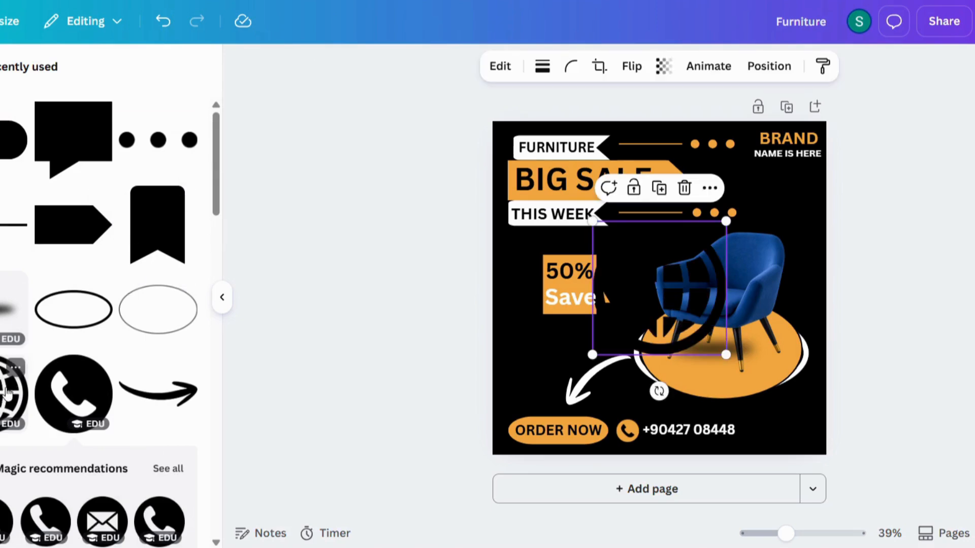
left_click(512, 66)
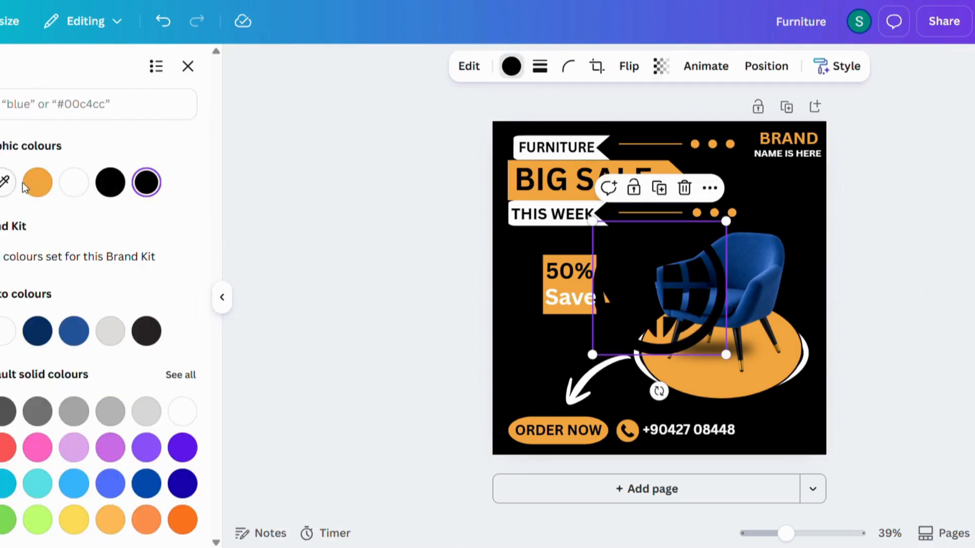
left_click(36, 183)
left_click_drag(592, 221, 702, 346)
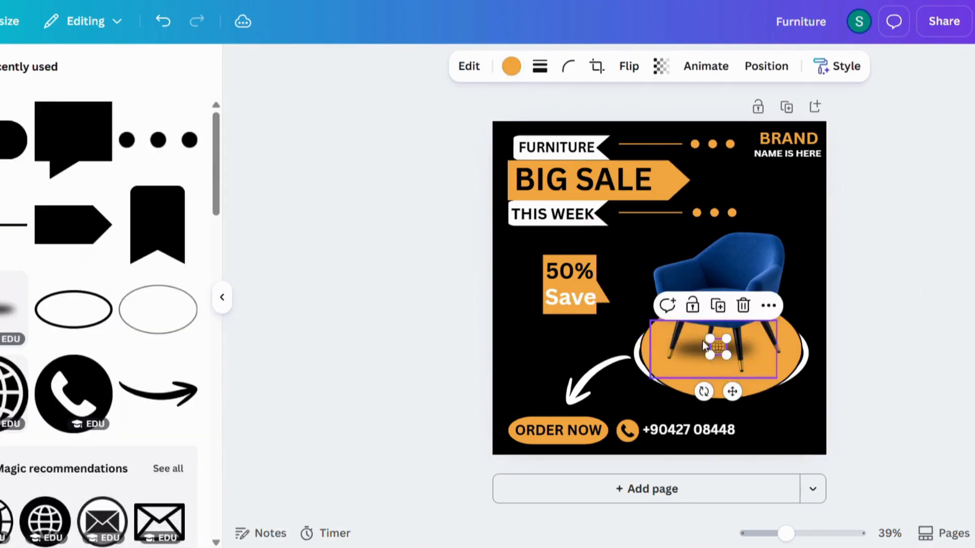
left_click_drag(733, 393, 762, 477)
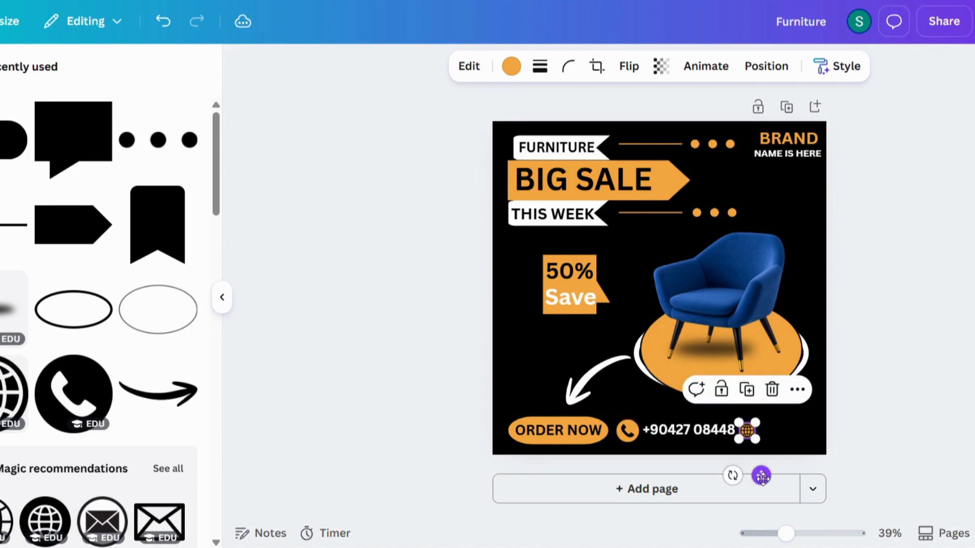
Group the ORDER NOW text with its orange pill using Ctrl+G.
left_click(543, 433)
left_click_drag(500, 446, 548, 429)
key("ctrl+g")
Nudge the white arrow slightly down-left and the phone icon slightly left.
left_click(605, 363)
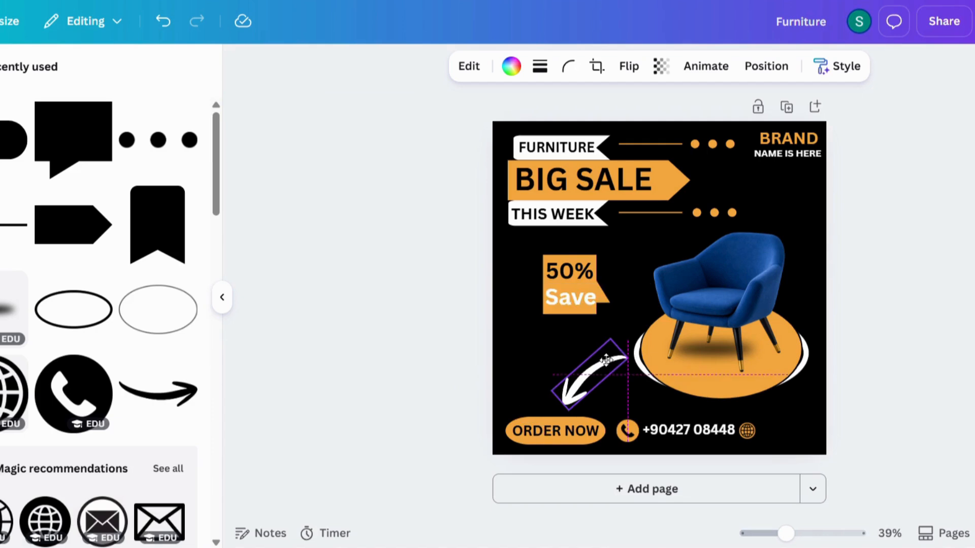
left_click_drag(606, 362, 602, 367)
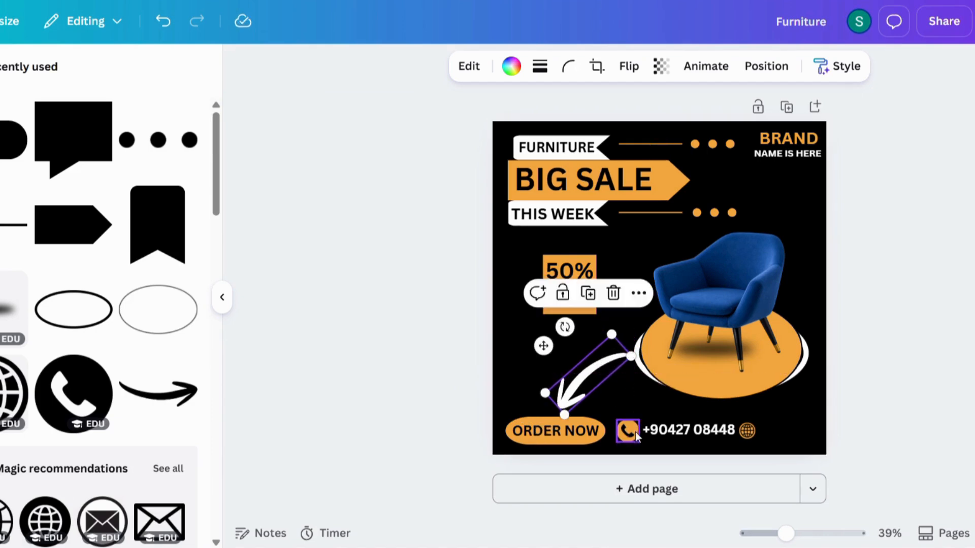
left_click(626, 431)
key("Left")
key("Left")
key("Left")
key("Left")
key("Left")
key("Left")
key("Left")
key("Left")
key("Left")
key("Left")
key("Left")
left_click(682, 434)
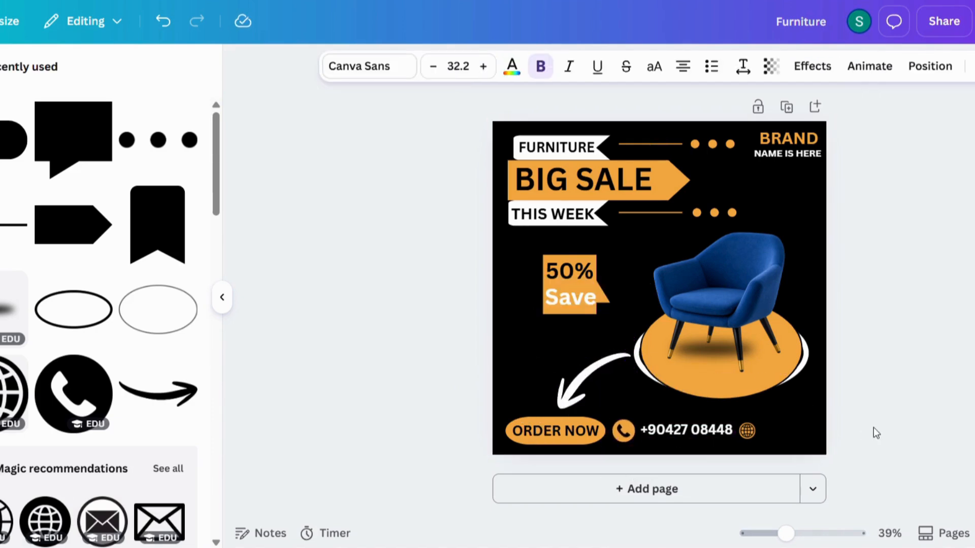
left_click(745, 432)
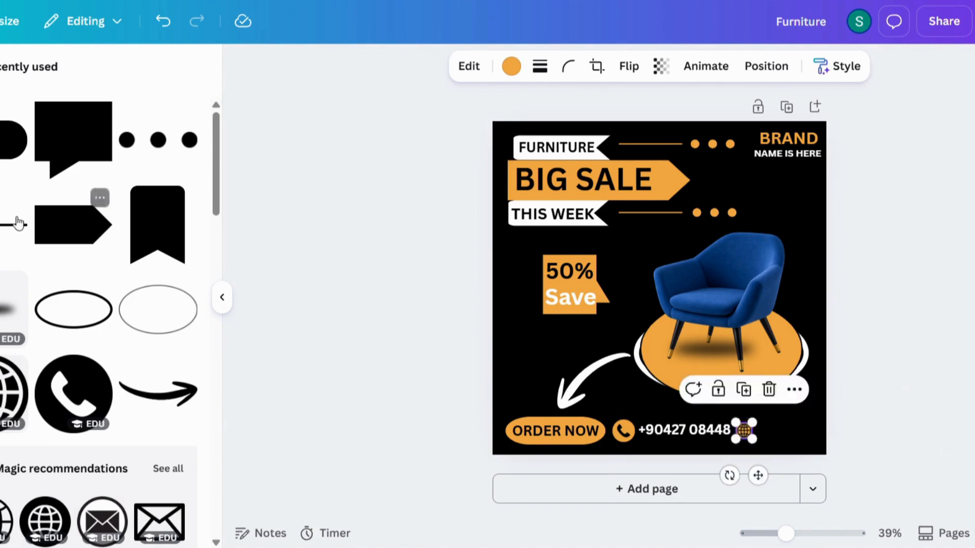
Add a new heading text box and clear its placeholder text.
left_click(1, 203)
left_click(93, 264)
key("BackSpace")
Type the website address as white text, fix the typo, and widen it onto one line.
type("www.jamalpixel")
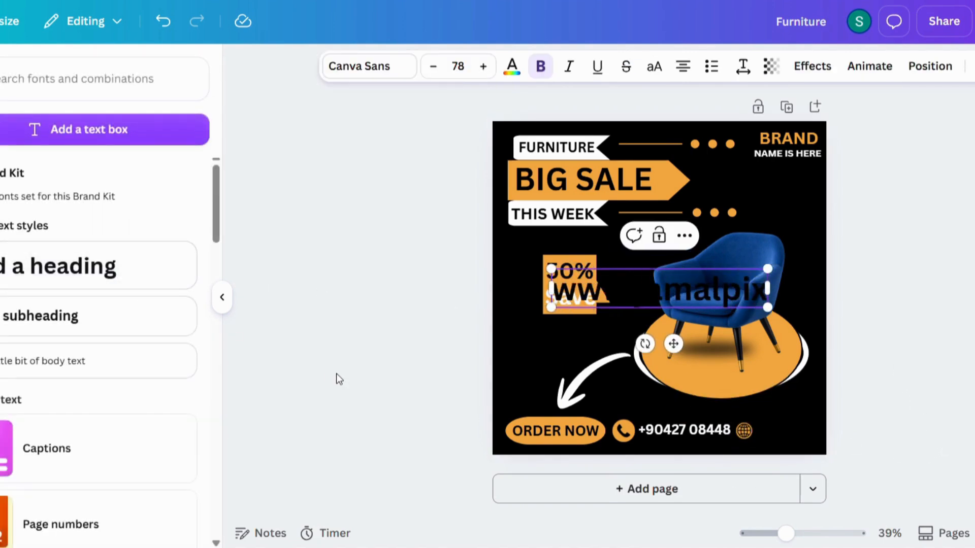
type("media")
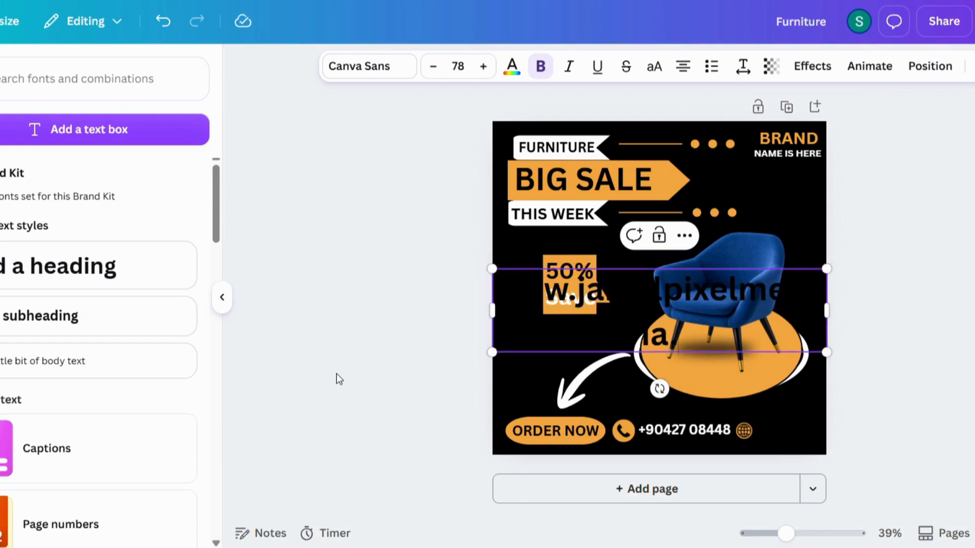
type(".com")
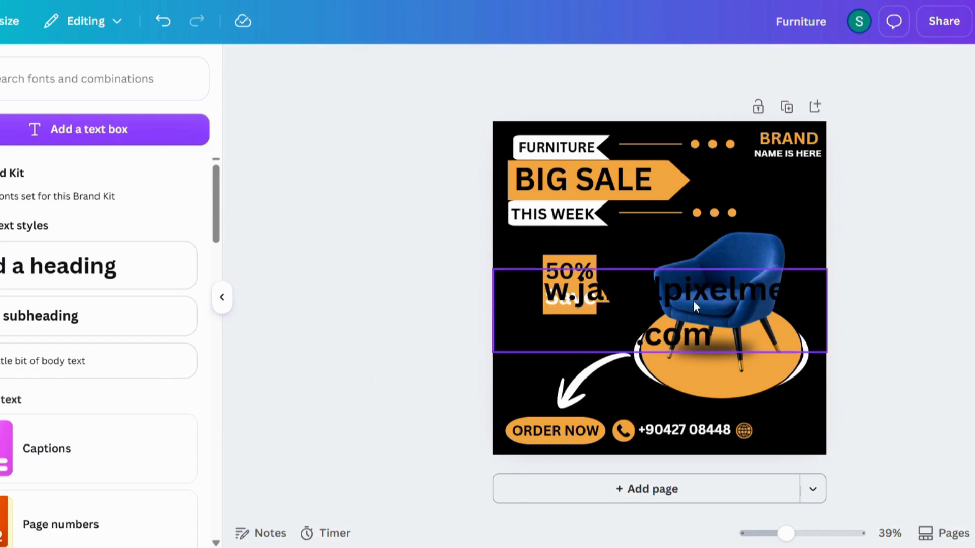
left_click(512, 66)
left_click(75, 182)
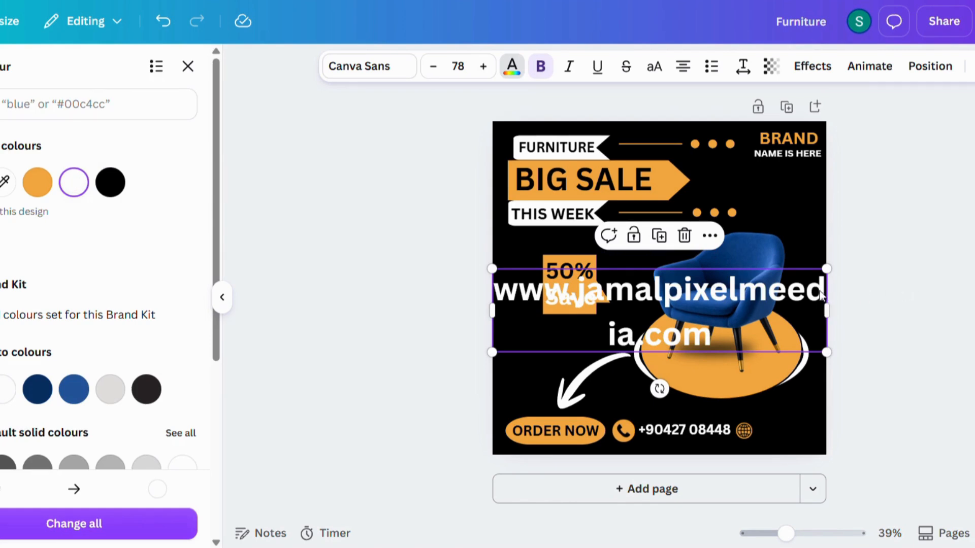
left_click(804, 288)
key("BackSpace")
left_click(867, 291)
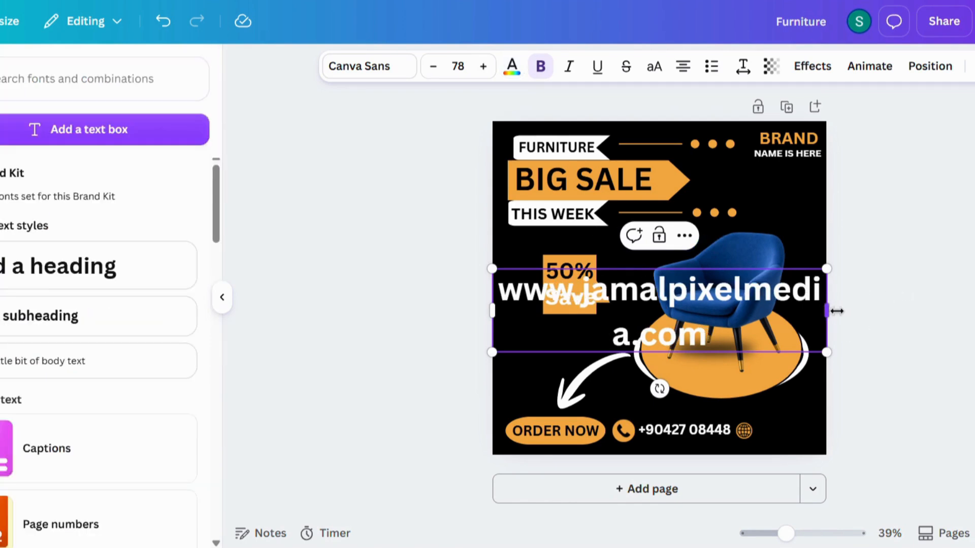
left_click_drag(838, 311, 931, 296)
Shrink the website text to about 18.1 and move it down beside the globe icon.
left_click_drag(492, 269, 762, 292)
left_click_drag(859, 342, 731, 344)
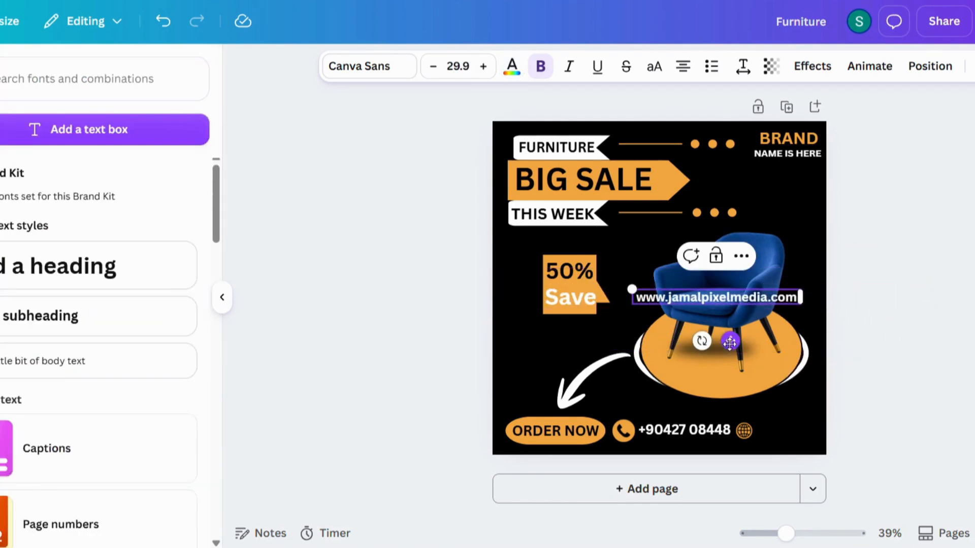
left_click(872, 277)
left_click(645, 297)
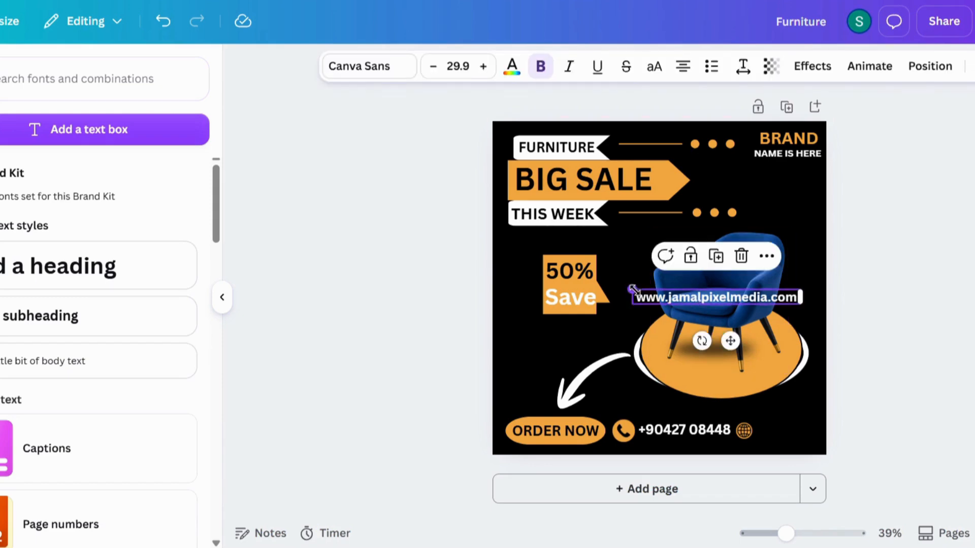
left_click_drag(633, 289, 652, 294)
left_click_drag(741, 341, 821, 440)
left_click_drag(727, 388, 777, 404)
left_click_drag(843, 441, 821, 475)
Resize the phone number to 26.6 and nudge it slightly left.
left_click(644, 428)
left_click_drag(638, 421, 659, 427)
left_click_drag(673, 431, 640, 423)
left_click_drag(689, 469, 686, 468)
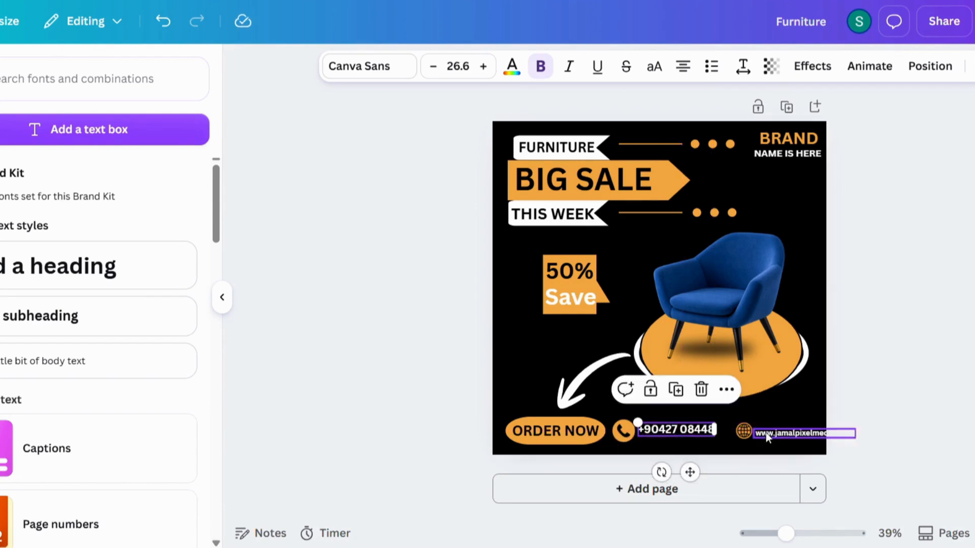
Fine-tune the globe and website text so they align along the bottom contact row.
left_click(745, 428)
key("Left")
key("Left")
key("Left")
key("Left")
key("Left")
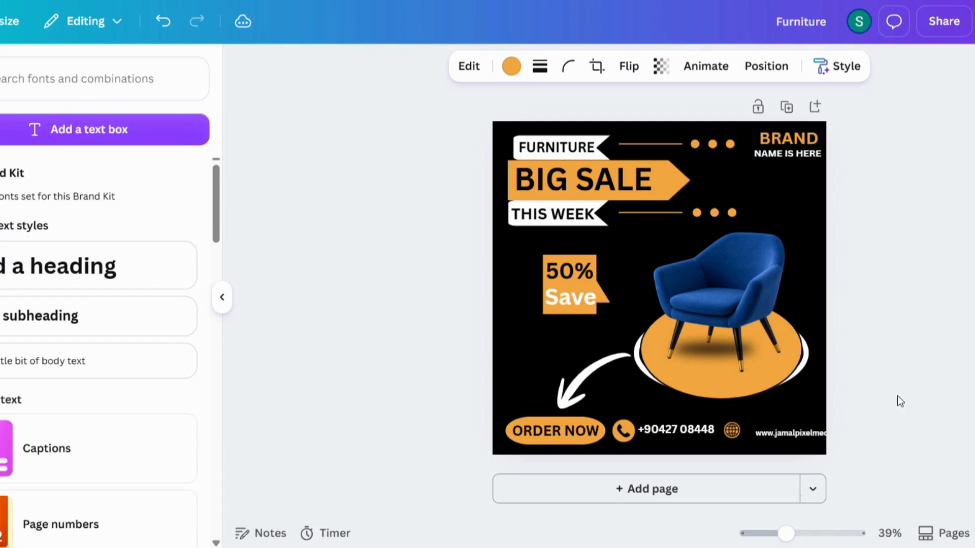
left_click(787, 431)
mouse_move(751, 429)
left_mouse_down()
mouse_move(739, 423)
mouse_move(746, 427)
left_mouse_up()
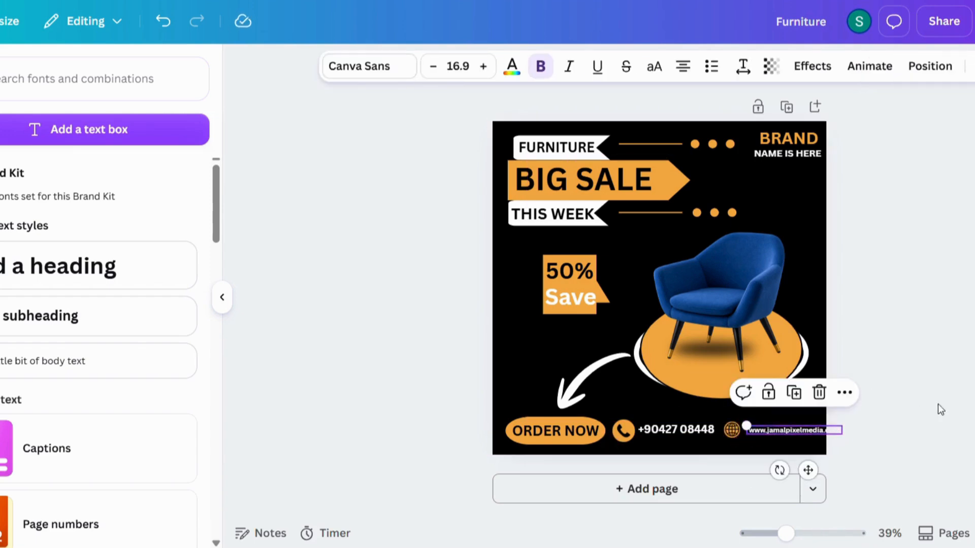
left_click(915, 405)
left_click(794, 432)
left_click_drag(806, 467, 799, 466)
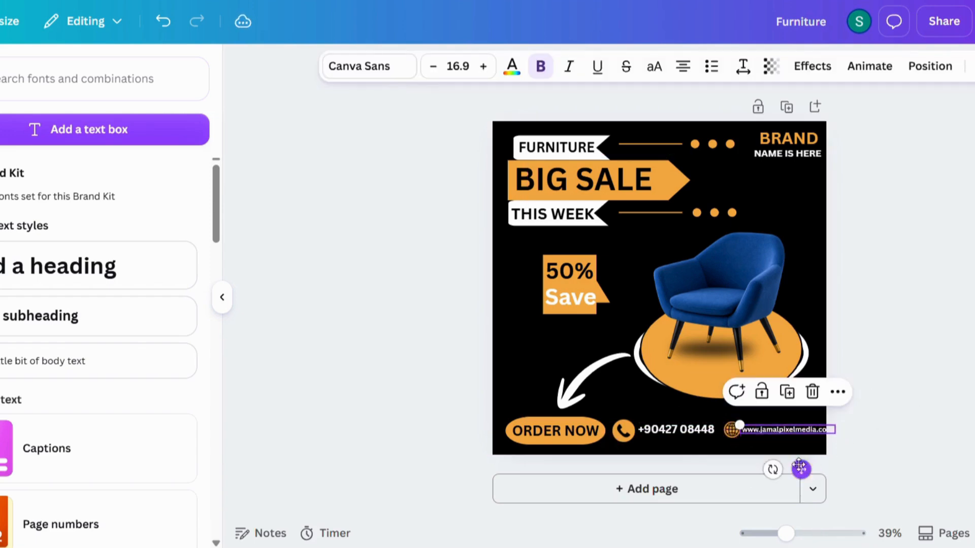
left_click(730, 432)
key("Left")
key("Left")
key("Left")
key("Left")
key("Left")
left_click_drag(786, 429, 741, 425)
left_click_drag(799, 469, 795, 467)
left_click(837, 427)
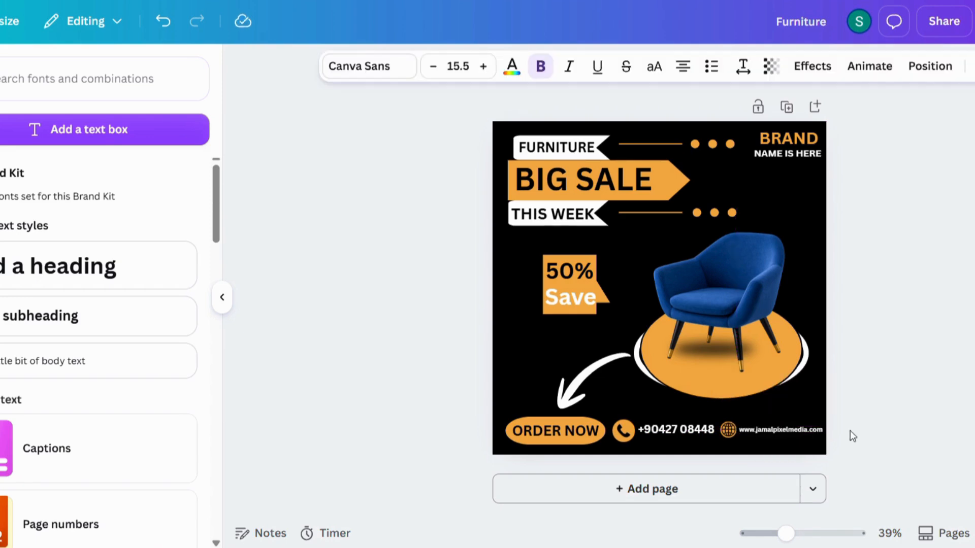
key("Up")
key("Up")
Make the 50% Save tag slightly smaller.
left_click(858, 412)
left_click(595, 281)
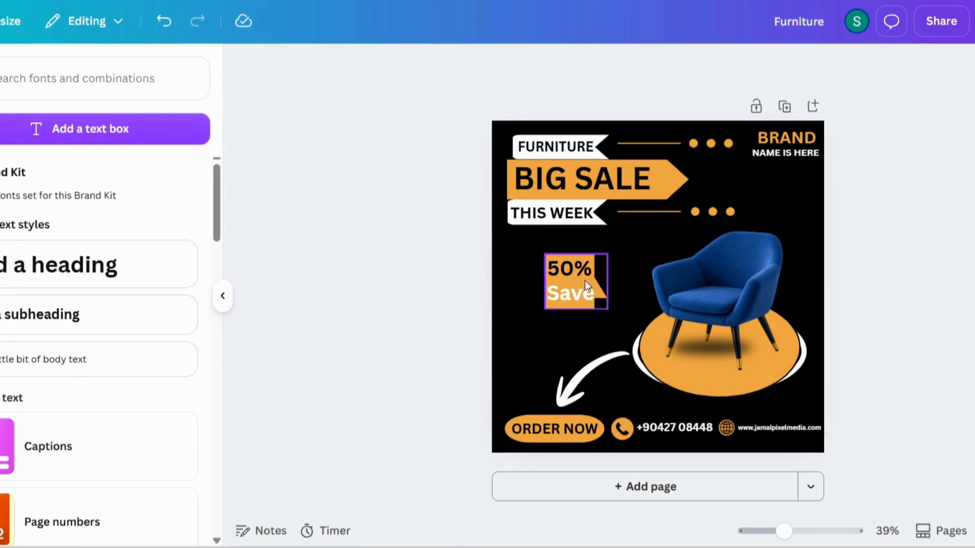
left_click_drag(544, 253, 570, 283)
Slightly resize the white arrow and nudge it a little to the left.
left_click(609, 357)
mouse_move(627, 354)
left_mouse_down()
mouse_move(599, 362)
mouse_move(610, 362)
left_mouse_up()
left_click(608, 354)
key("Left")
key("Left")
key("Left")
key("Left")
key("Left")
key("Left")
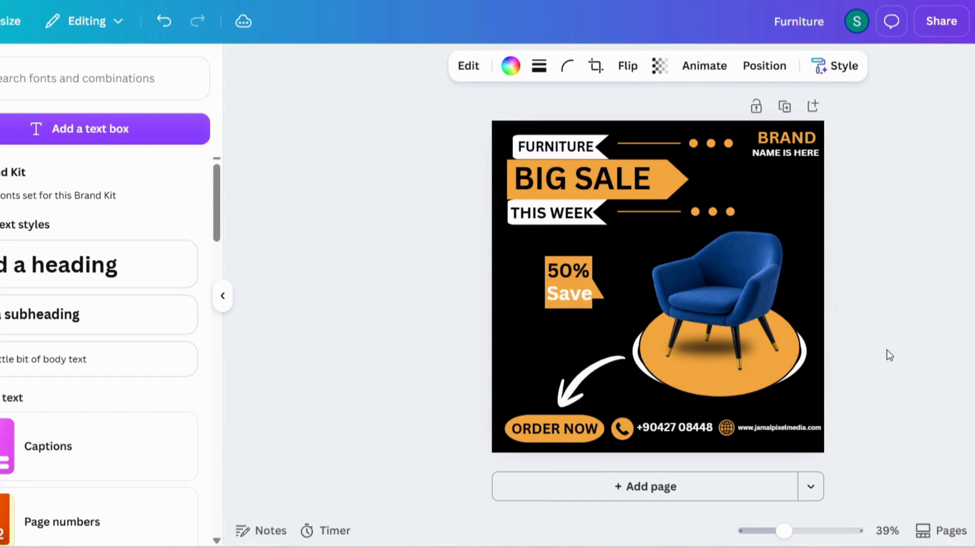
left_click(904, 348)
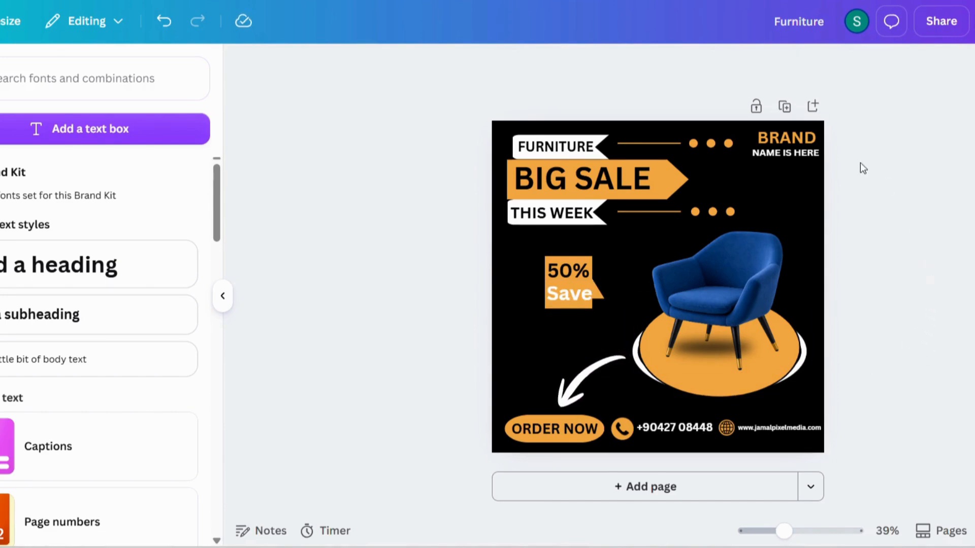